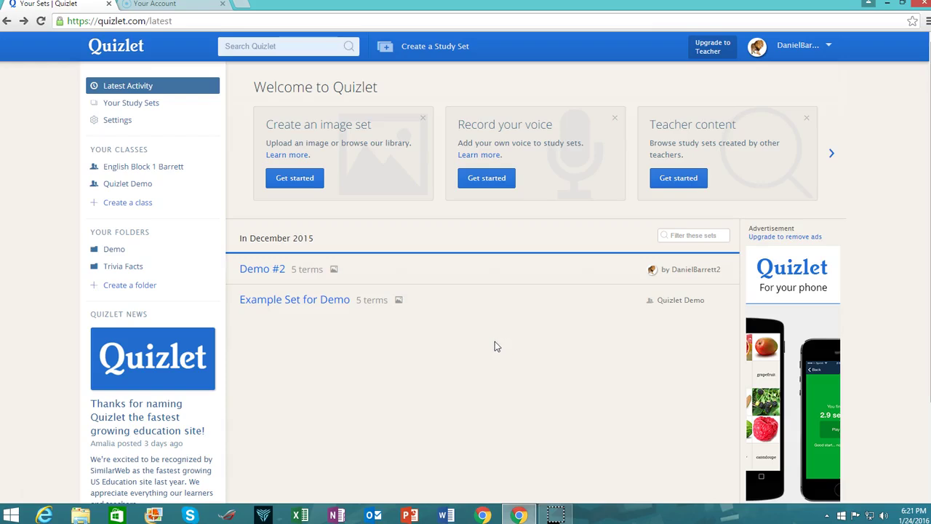
# Look at the Teacher content offer and its Quizlet Teacher upgrade page, and close both to return to the latest activity
pyautogui.click(501, 324)
pyautogui.click(488, 333)
pyautogui.click(723, 176)
pyautogui.click(676, 179)
pyautogui.click(507, 258)
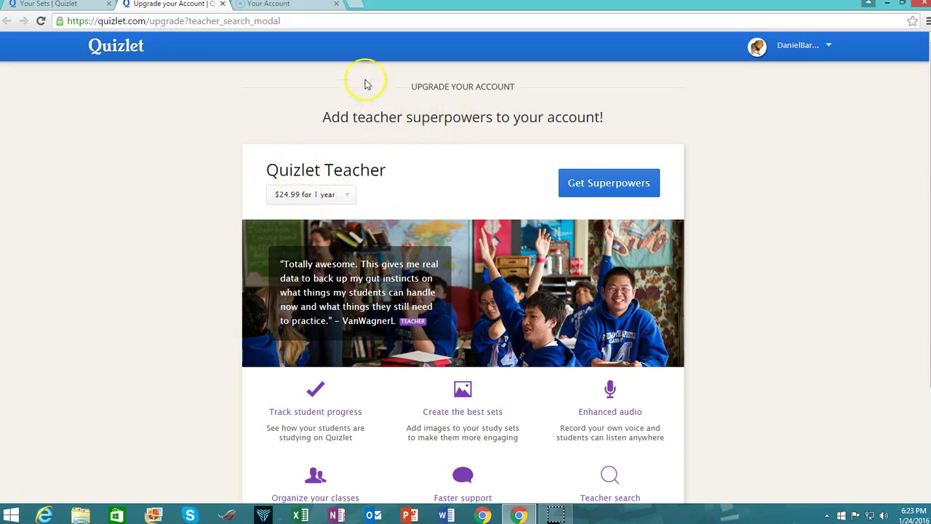
pyautogui.click(219, 5)
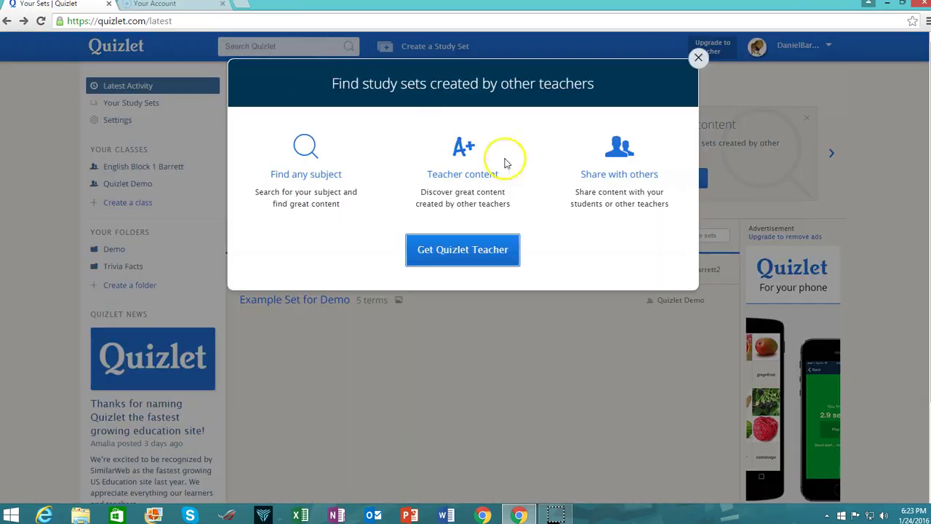
pyautogui.click(699, 58)
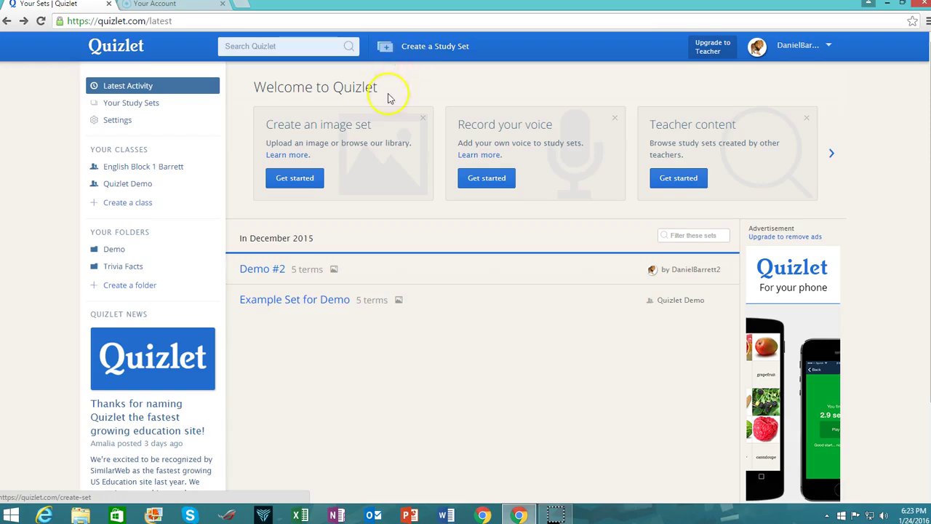
# Start a new study set titled "Vocabulary" and save its permissions as viewable by everyone and editable by just me
pyautogui.click(429, 45)
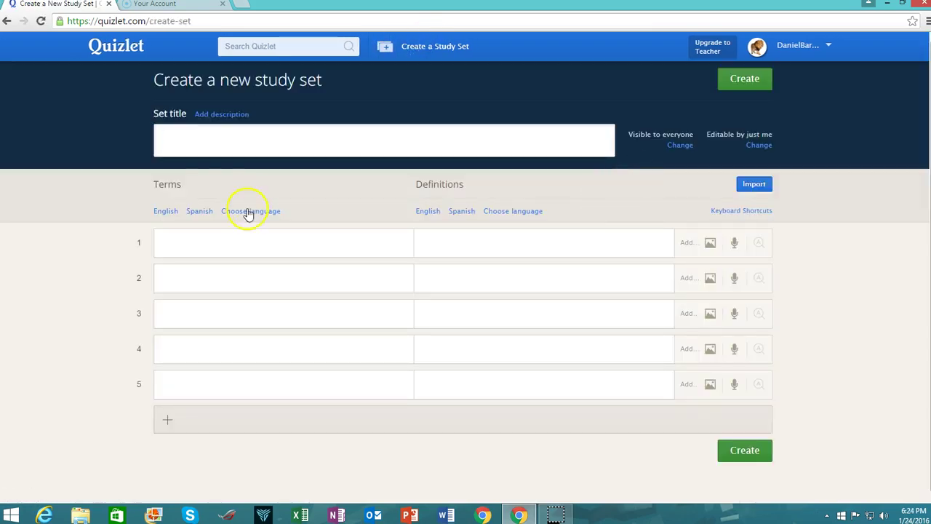
pyautogui.click(216, 139)
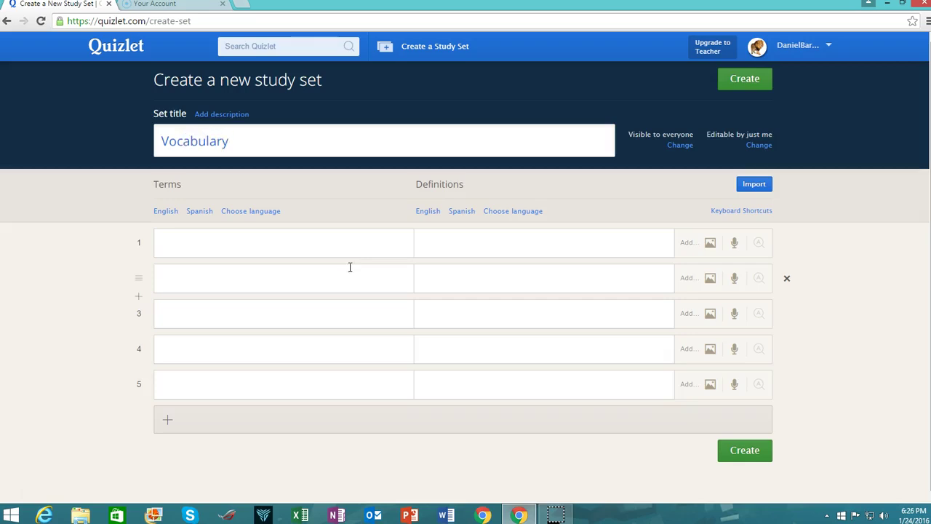
pyautogui.click(676, 148)
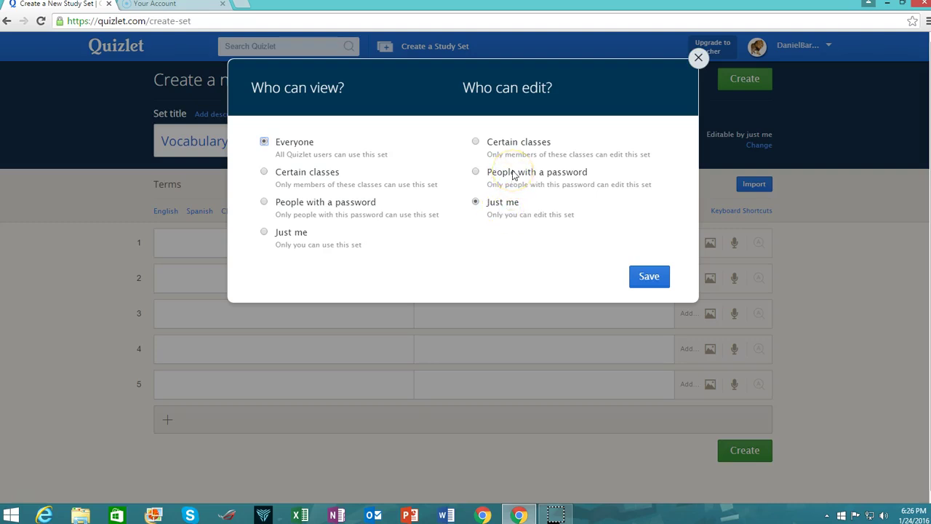
pyautogui.click(649, 277)
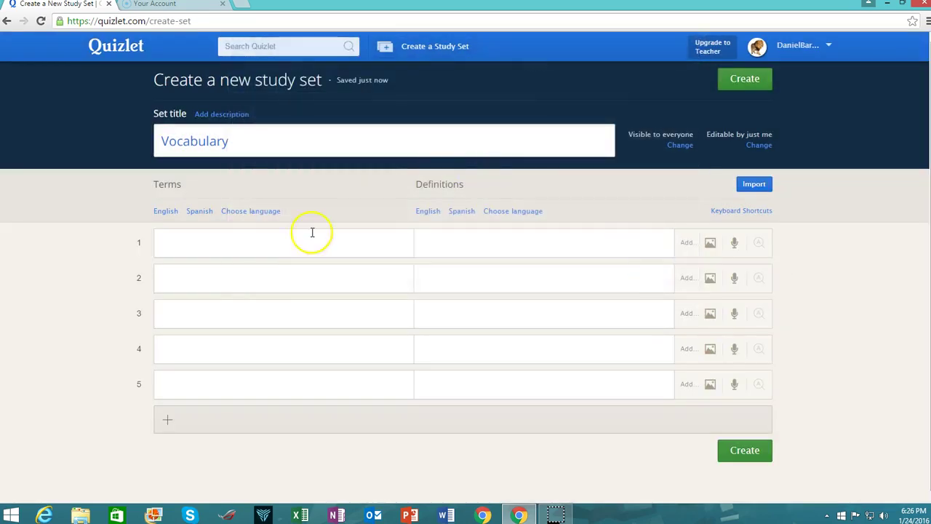
# Save the set description "This study set is used as a demonstration for creating study guides for students."
pyautogui.click(222, 114)
pyautogui.click(359, 150)
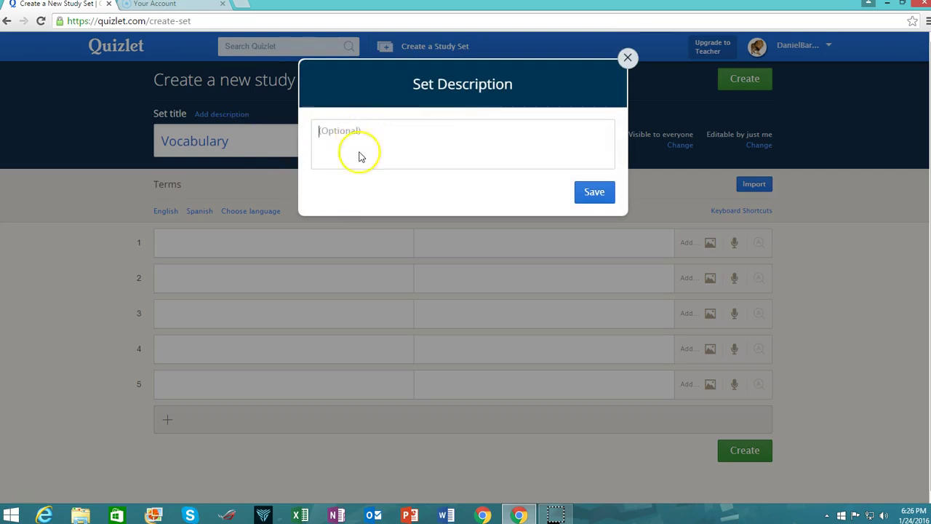
pyautogui.write('This stui')
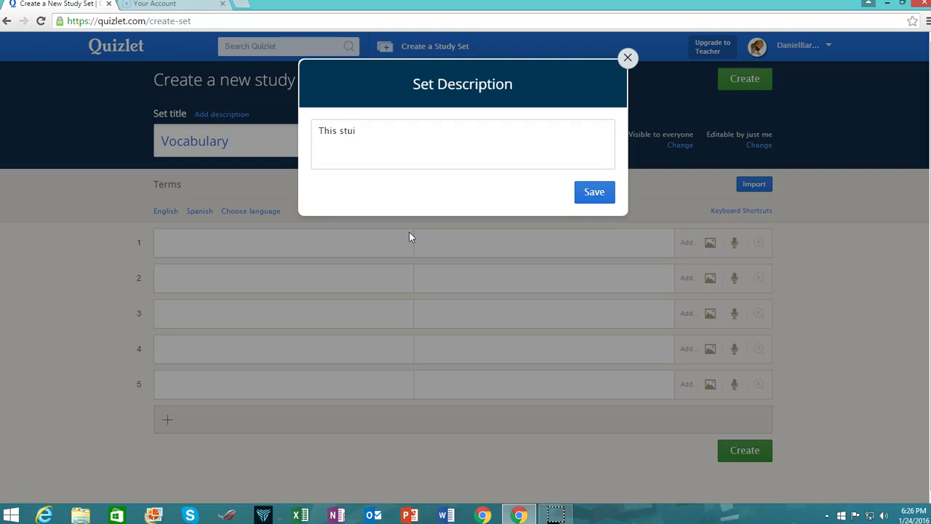
pyautogui.press('BackSpace')
pyautogui.write('dy set is used as a demonstration')
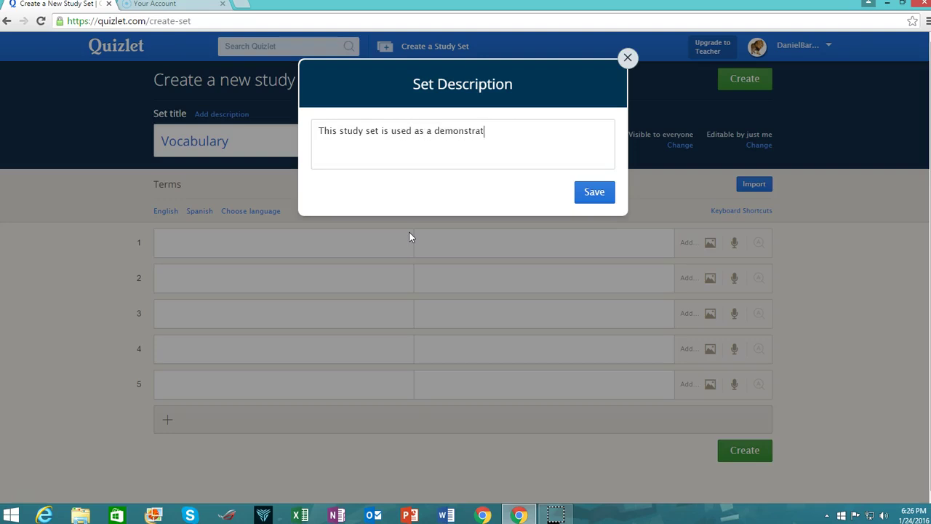
pyautogui.write(' for crea')
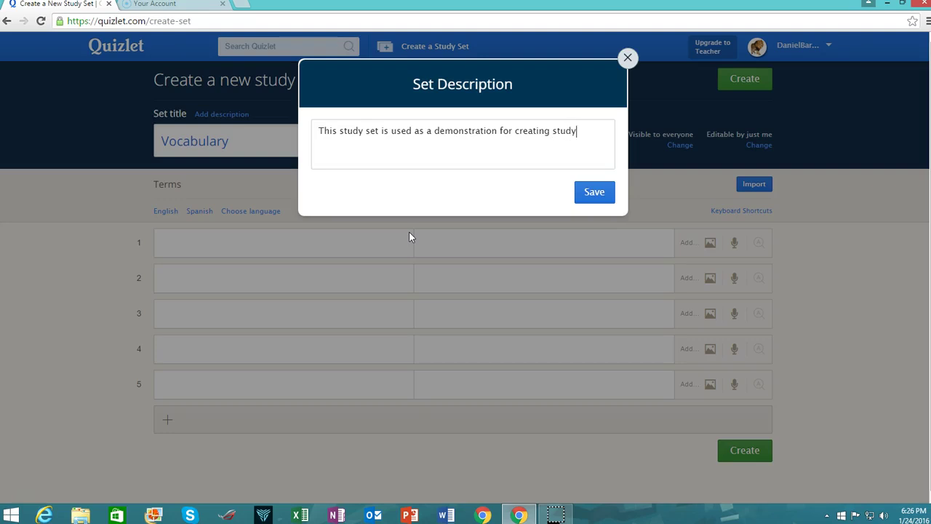
pyautogui.write('ting study guides')
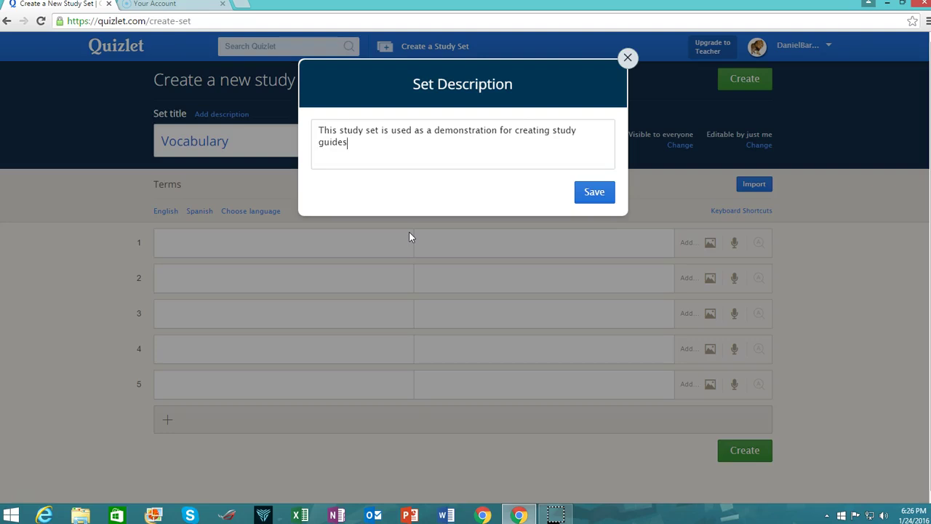
pyautogui.write(' for students.')
pyautogui.click(593, 192)
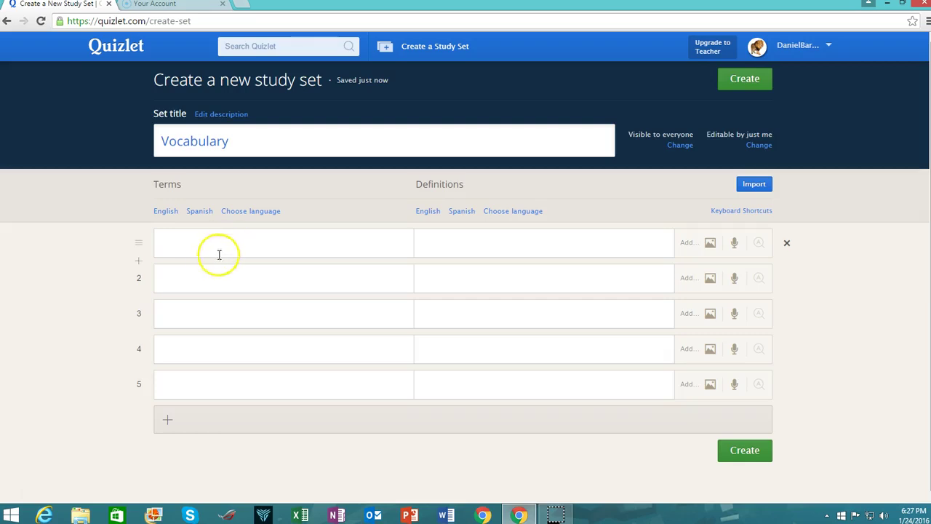
# Set the language of both terms and definitions to English and enter "Mitochondria" as the first term
pyautogui.click(165, 210)
pyautogui.click(178, 245)
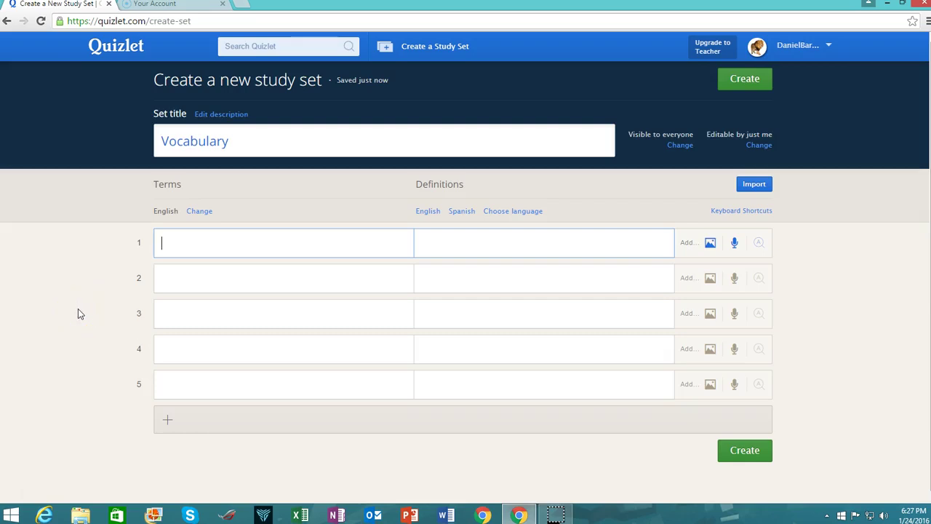
pyautogui.write('Mitochondria')
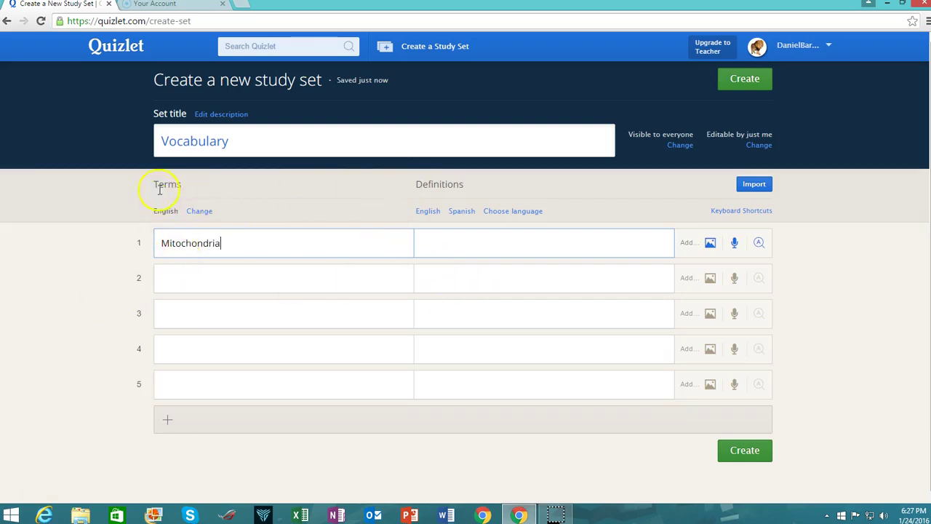
pyautogui.click(450, 245)
pyautogui.click(427, 211)
pyautogui.click(472, 241)
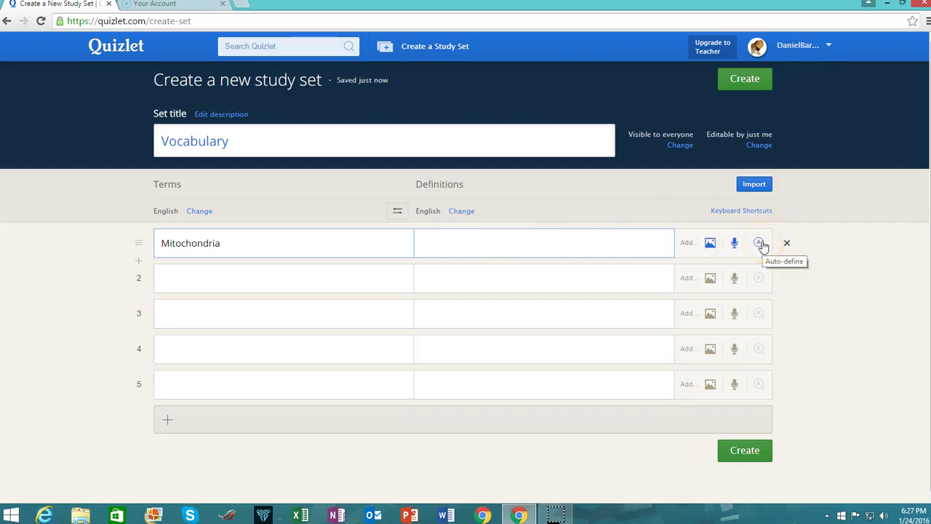
# Auto-define Mitochondria with the suggested definition beginning "An organelle found in large numbers in most cells"
pyautogui.click(734, 243)
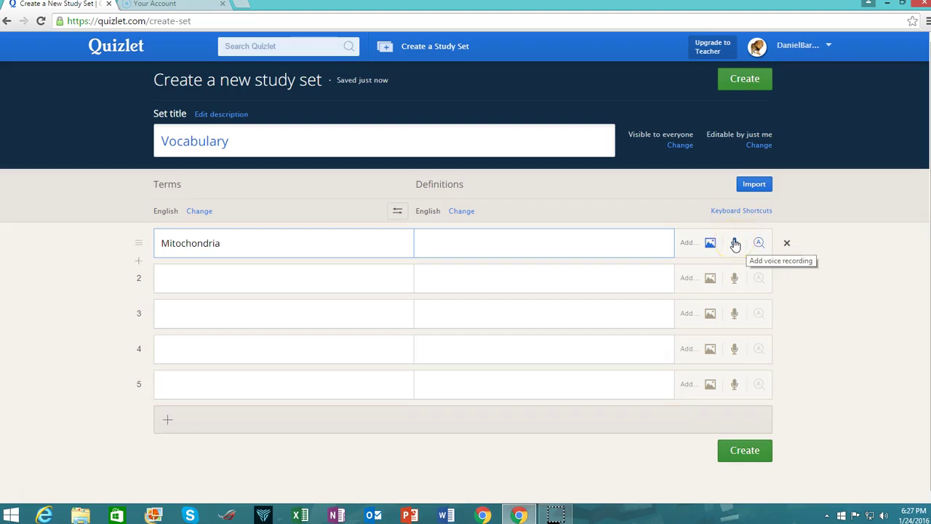
pyautogui.click(710, 246)
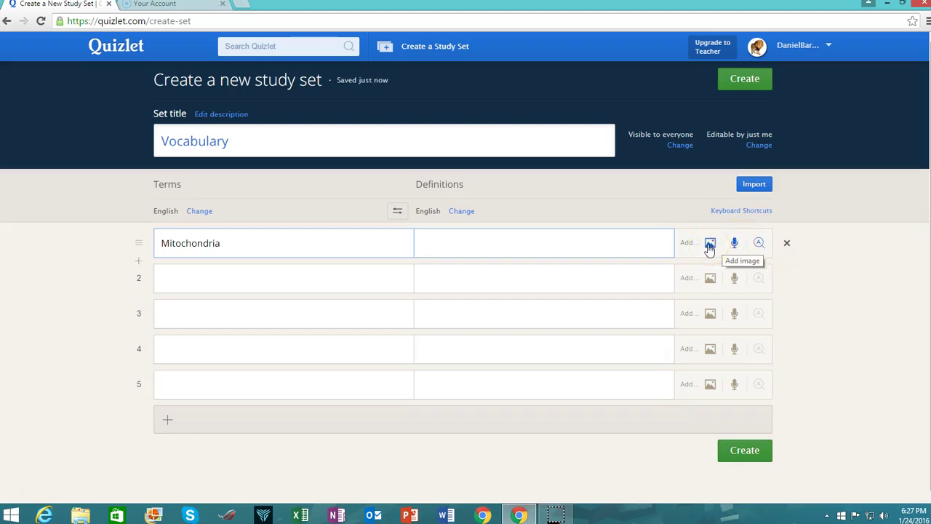
pyautogui.click(760, 246)
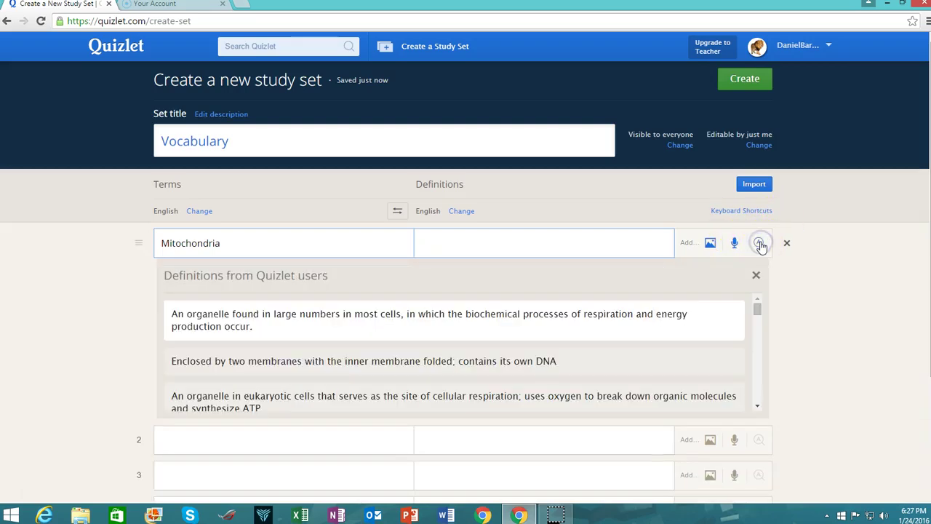
pyautogui.moveTo(757, 312)
pyautogui.mouseDown()
pyautogui.moveTo(758, 406)
pyautogui.moveTo(762, 307)
pyautogui.mouseUp()
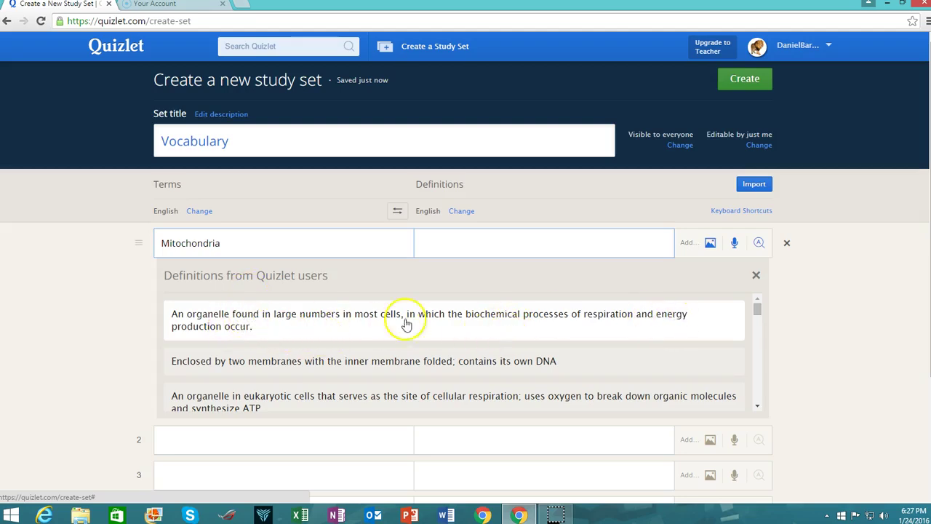
pyautogui.click(235, 317)
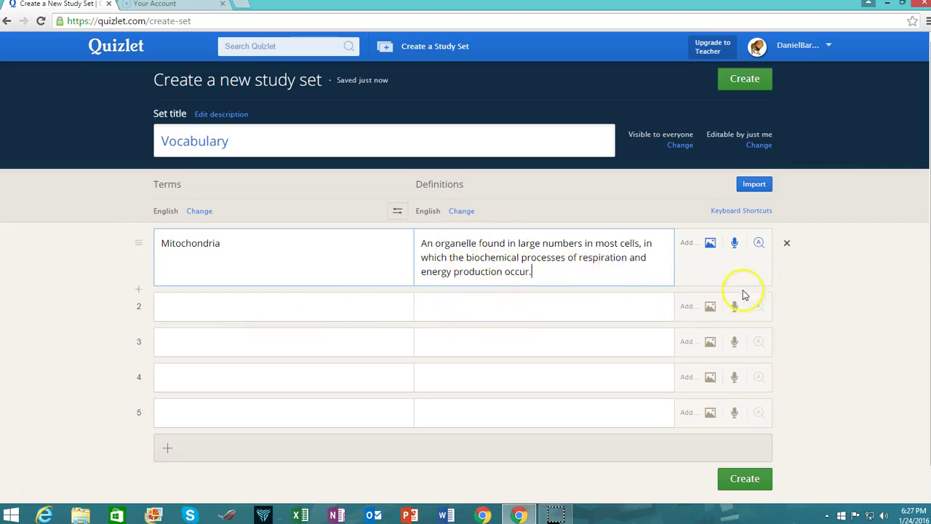
# Add the labelled mitochondrion image with the yellow background from the Quizlet image library to the Mitochondria entry
pyautogui.click(711, 244)
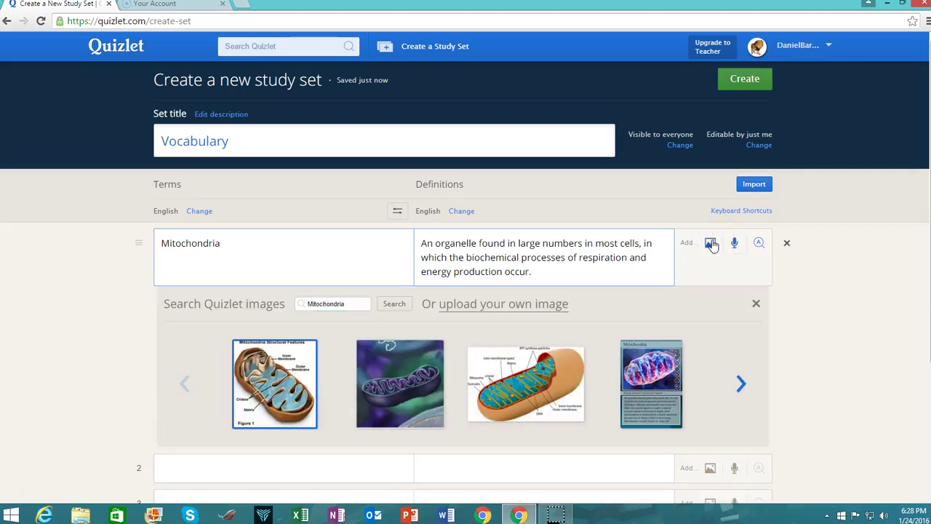
pyautogui.click(740, 383)
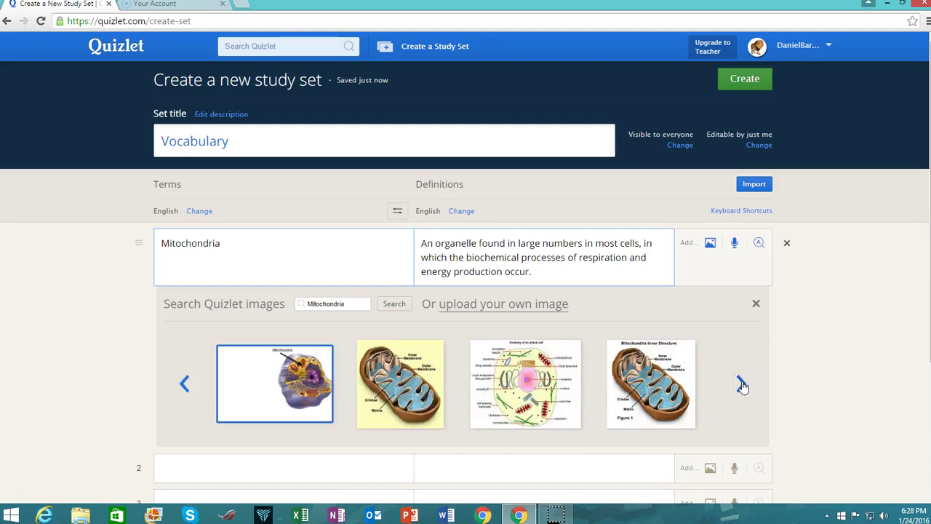
pyautogui.click(401, 393)
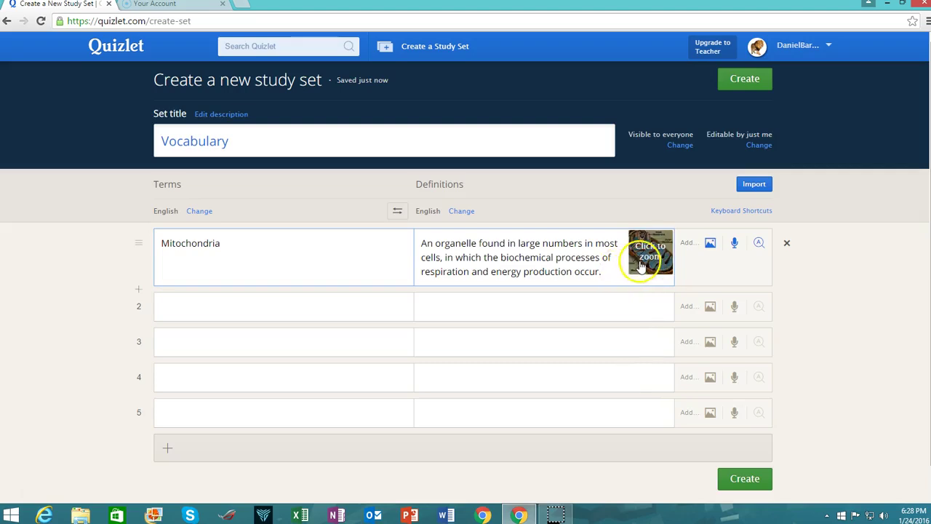
# Fill row 2 with the term "Beethoven", the suggested "German composer of instrumental music" definition and the second suggested portrait image
pyautogui.click(266, 309)
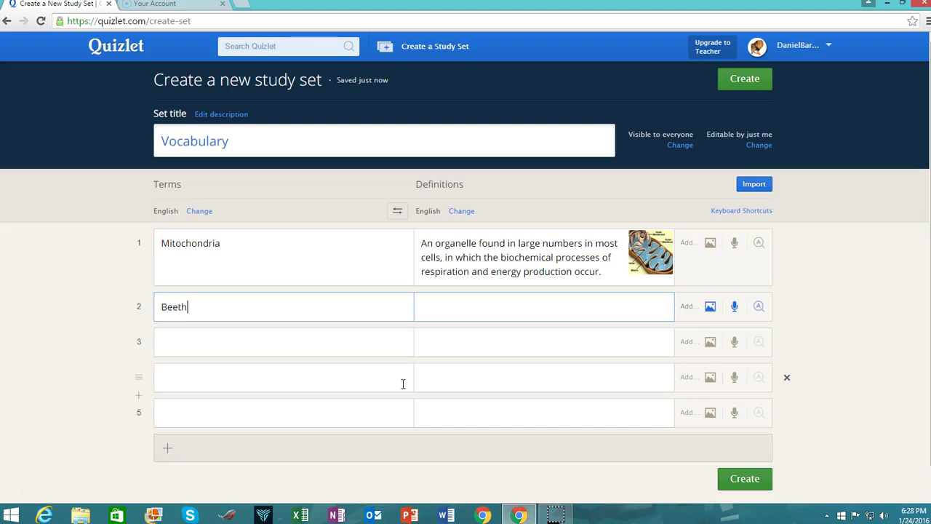
pyautogui.click(467, 305)
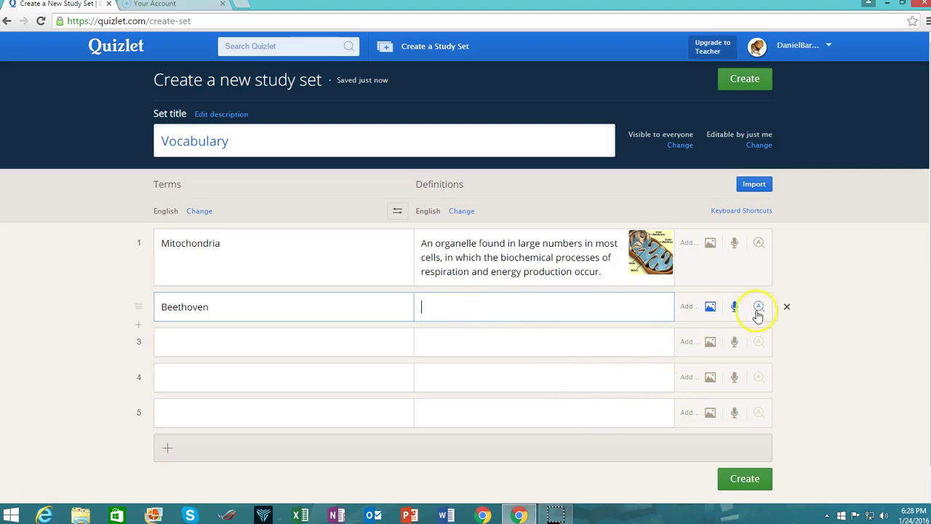
pyautogui.click(758, 307)
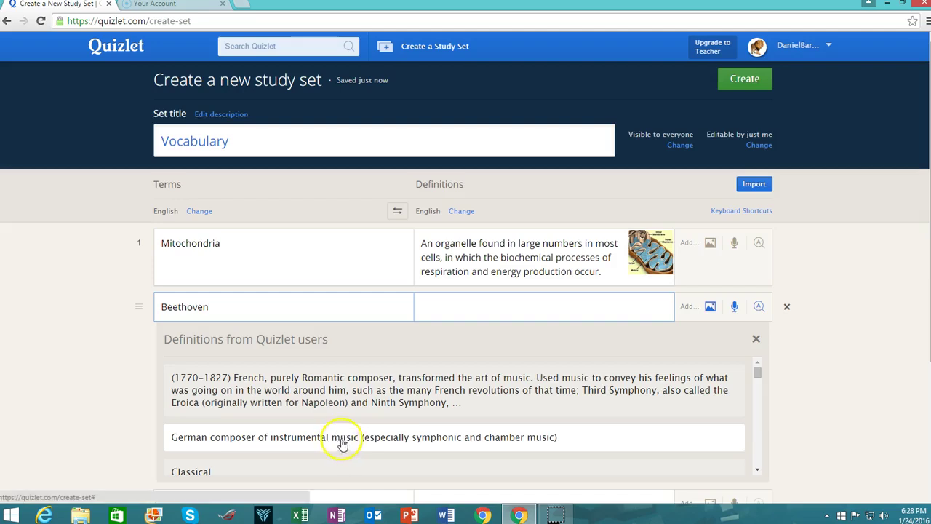
pyautogui.click(409, 440)
pyautogui.click(710, 311)
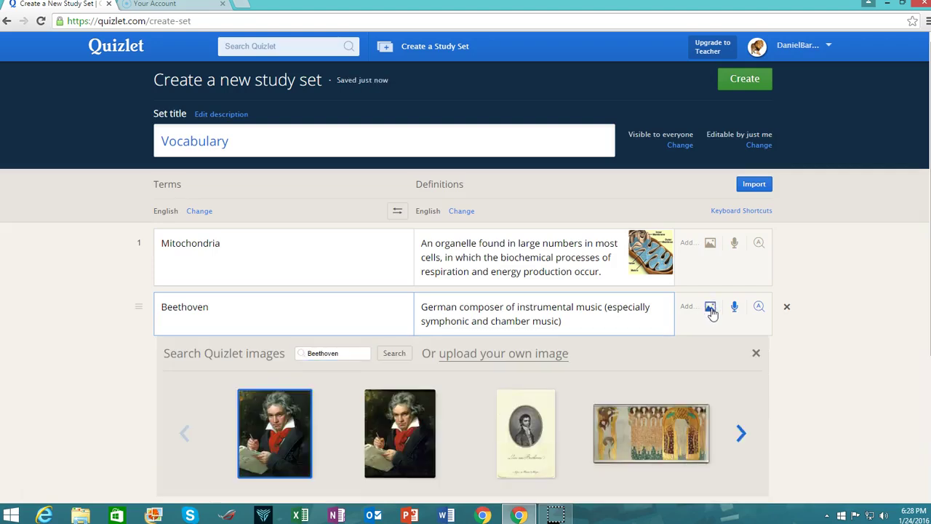
pyautogui.click(398, 435)
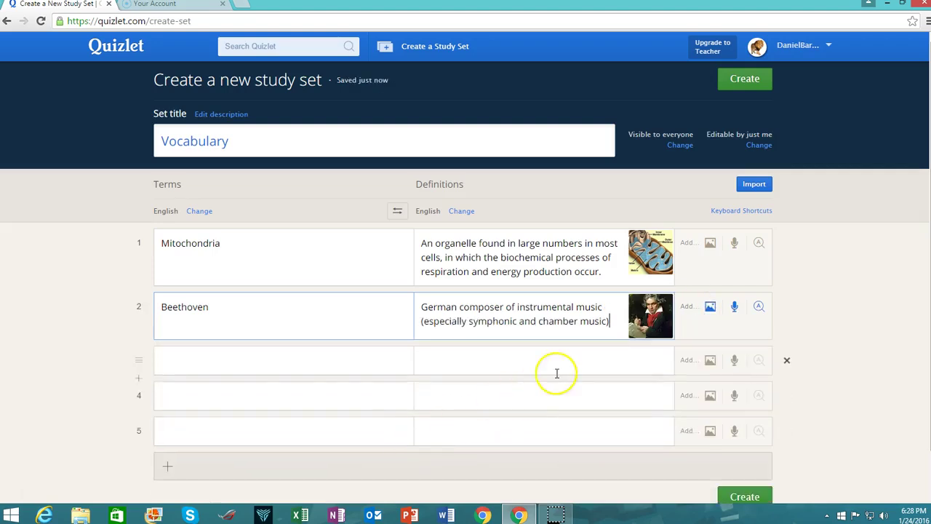
# Add two more empty term rows at the end of the study set
pyautogui.click(264, 360)
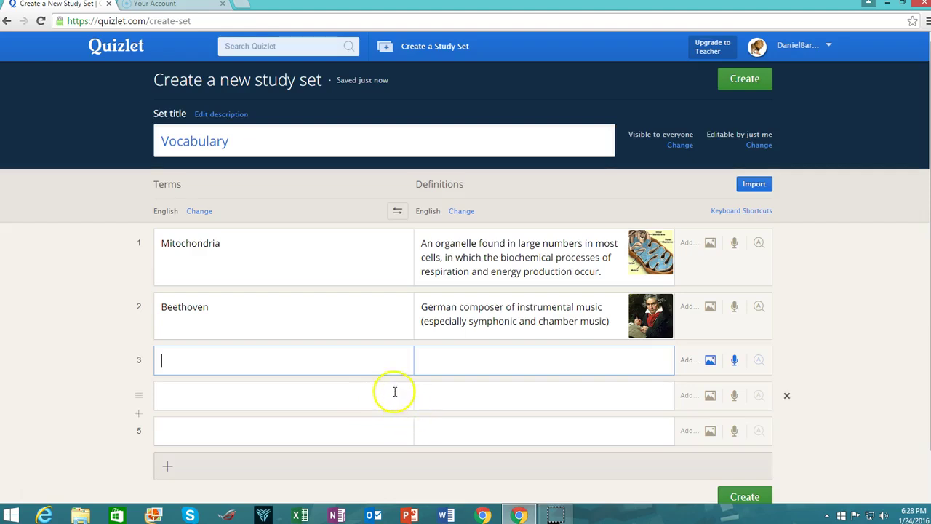
pyautogui.scroll(-1, 395, 391)
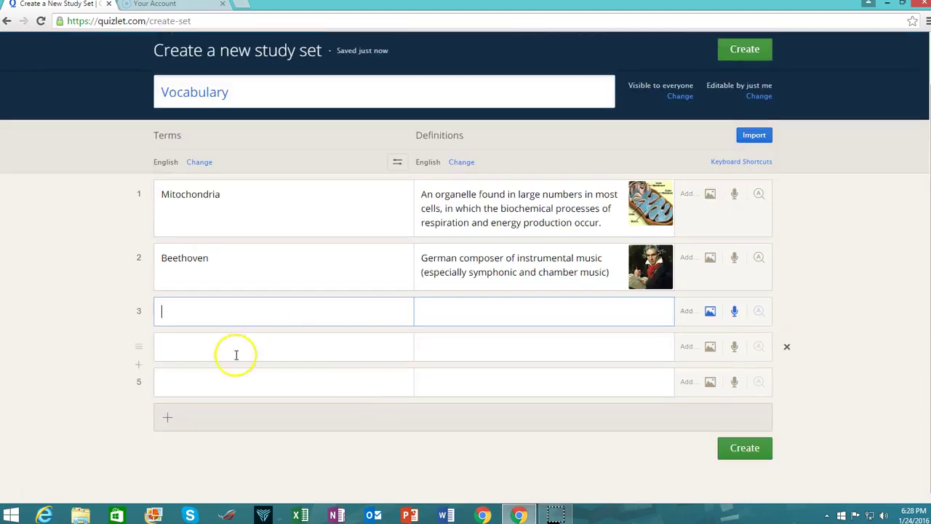
pyautogui.click(168, 420)
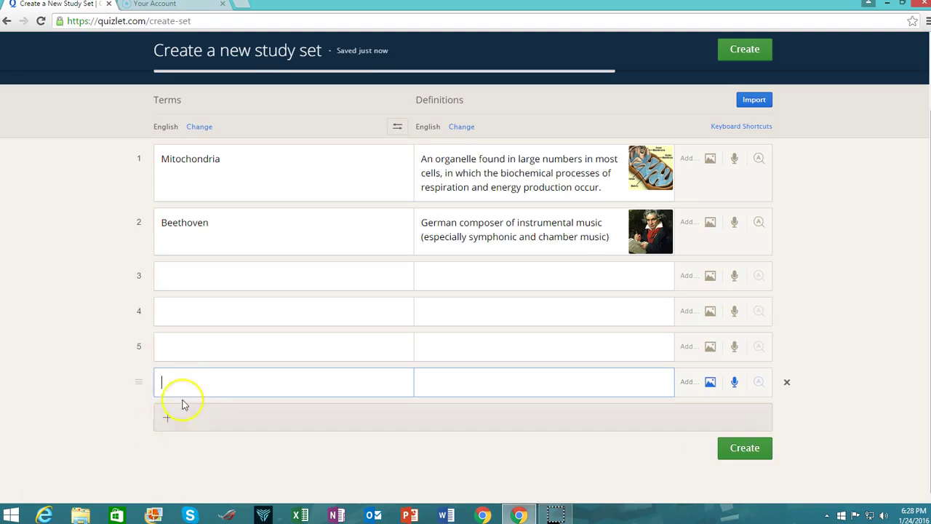
pyautogui.click(168, 422)
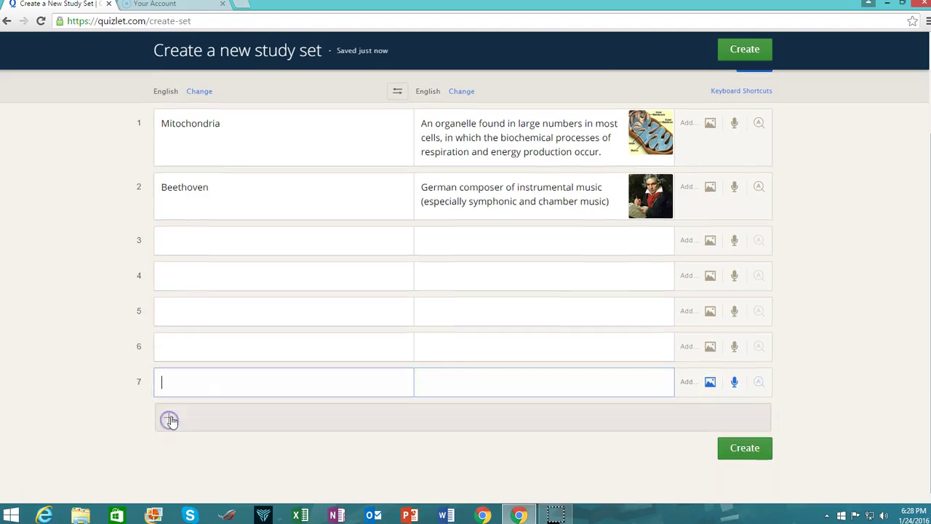
# Enter the term "Frosty" in row 3, check its suggested definitions and add the suggested snowman image
pyautogui.click(205, 240)
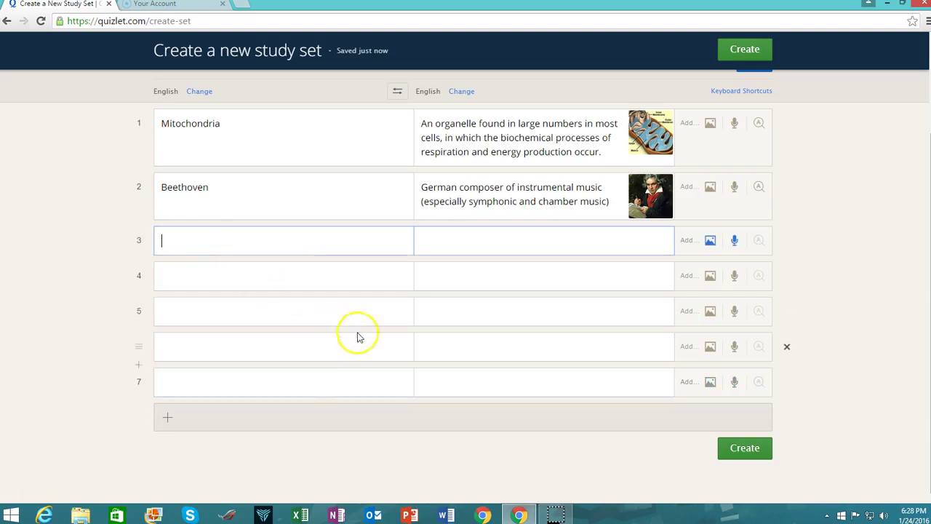
pyautogui.scroll(2, 367, 341)
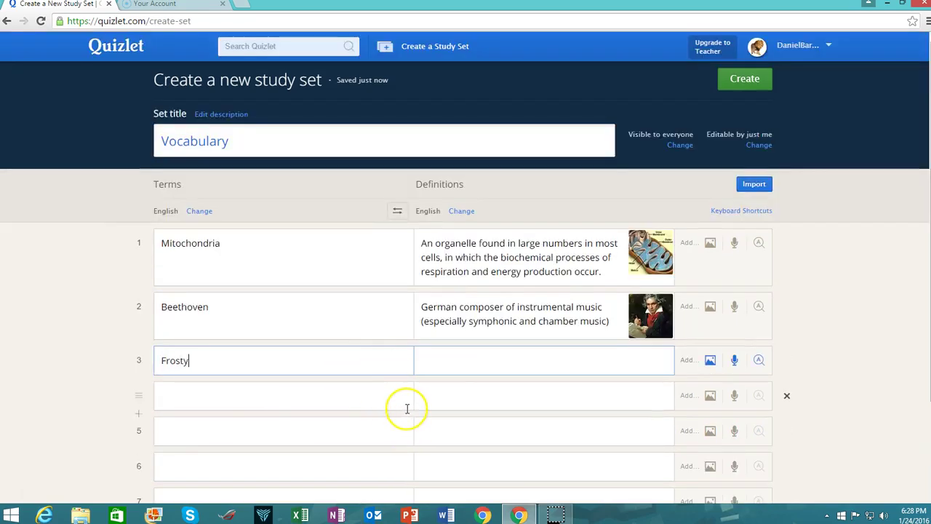
pyautogui.click(759, 362)
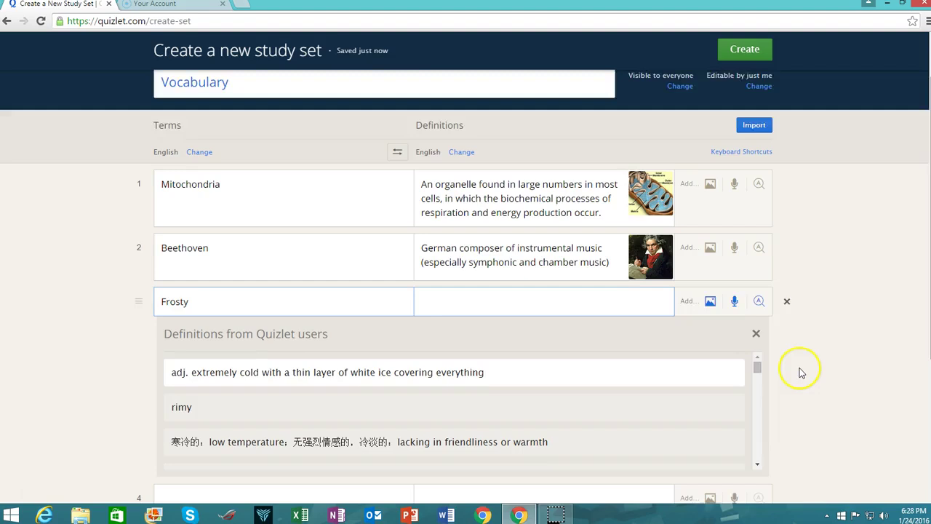
pyautogui.scroll(-2, 829, 374)
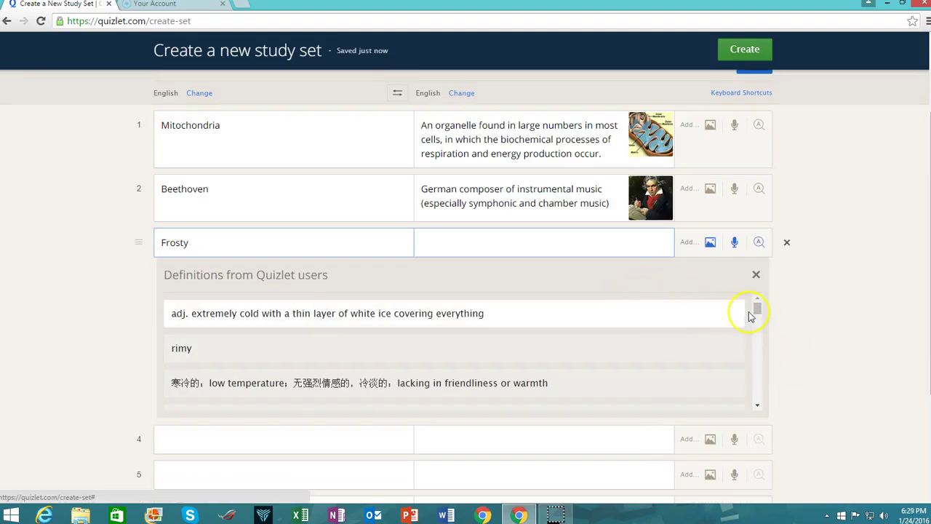
pyautogui.click(711, 243)
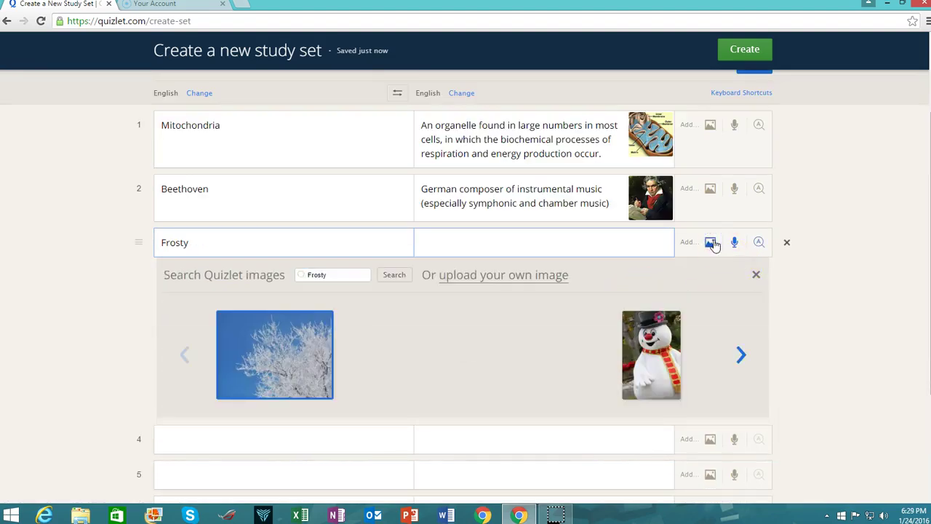
pyautogui.click(650, 354)
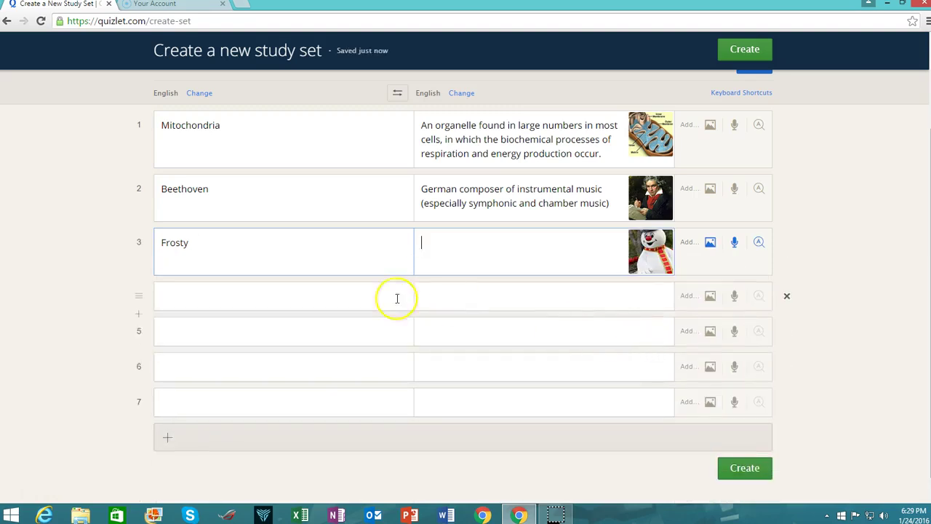
# Write the definition "A snowman popular in childrens' entertainment." for Frosty instead of using a suggested one
pyautogui.click(453, 254)
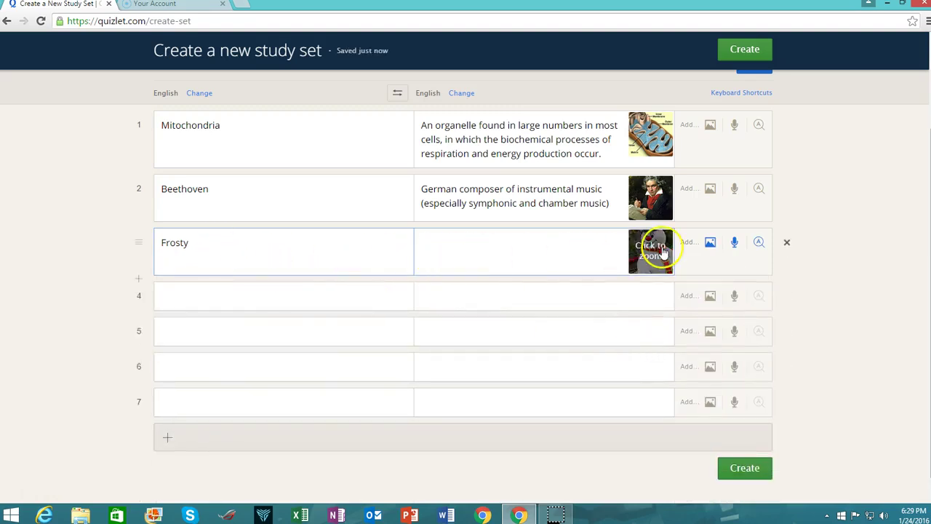
pyautogui.click(759, 242)
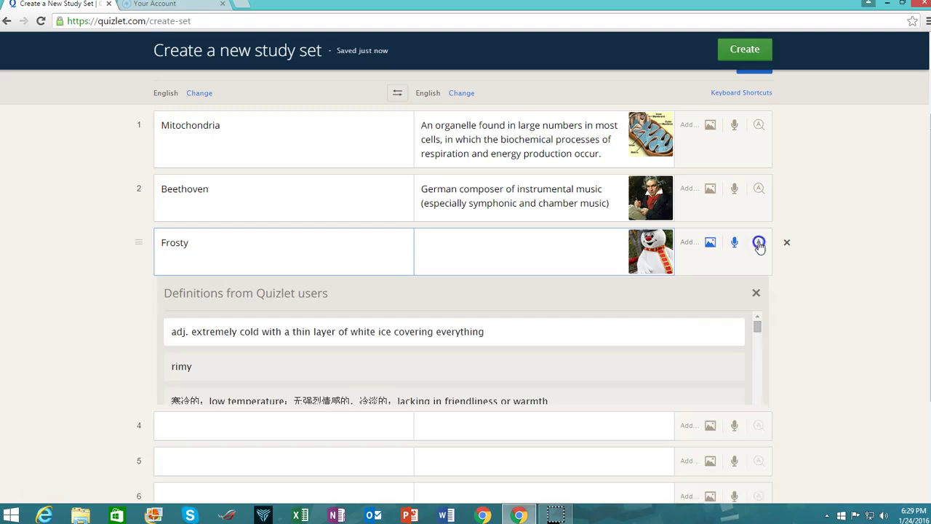
pyautogui.moveTo(757, 328); pyautogui.dragTo(778, 315)
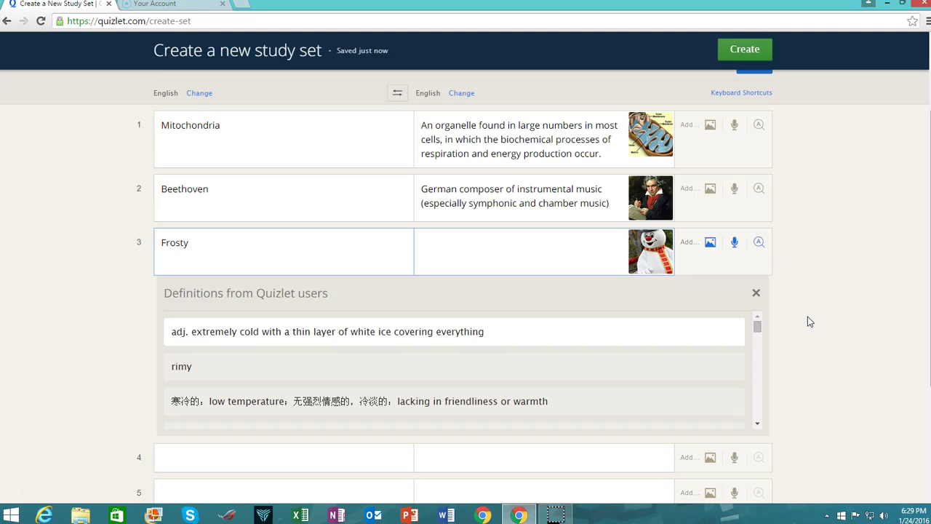
pyautogui.click(520, 257)
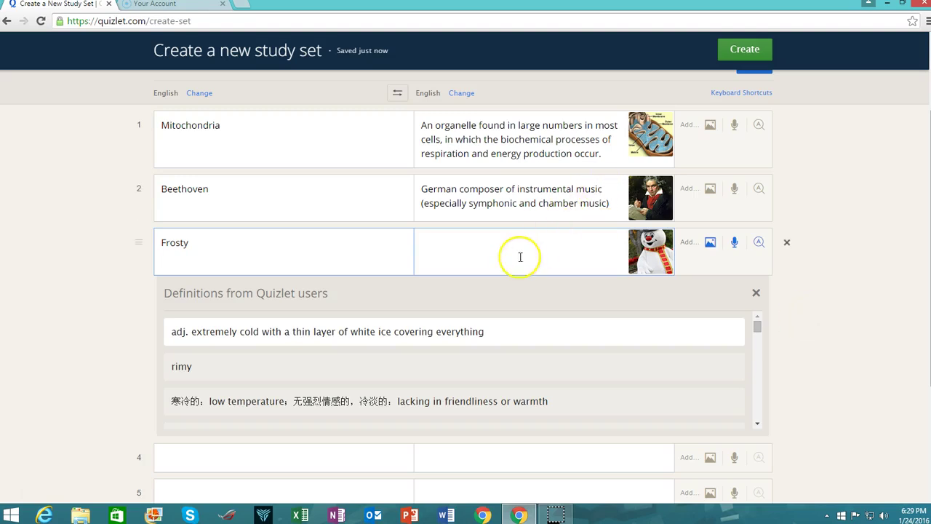
pyautogui.write('A')
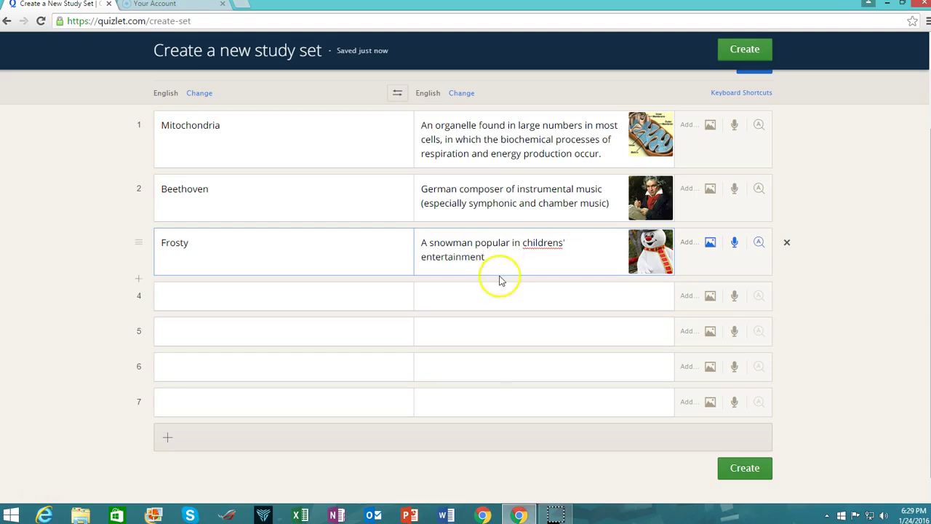
pyautogui.rightClick(542, 243)
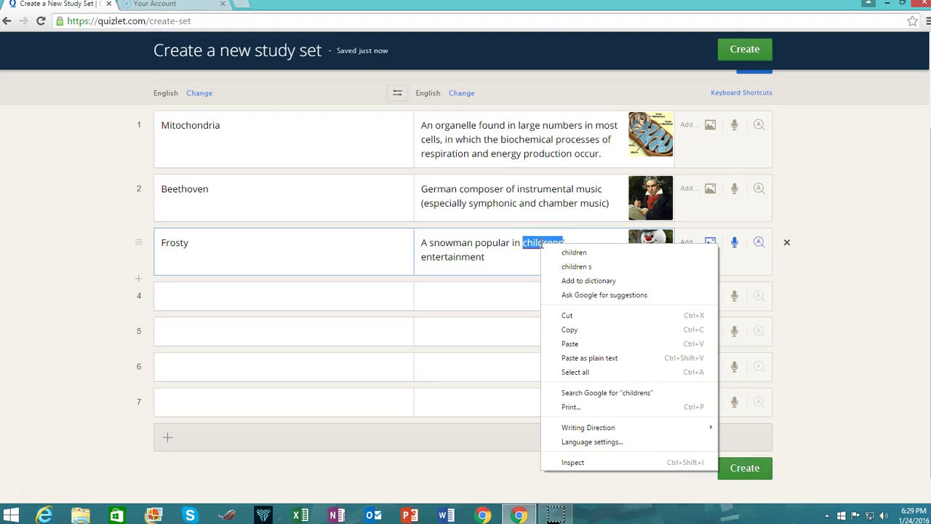
pyautogui.click(513, 266)
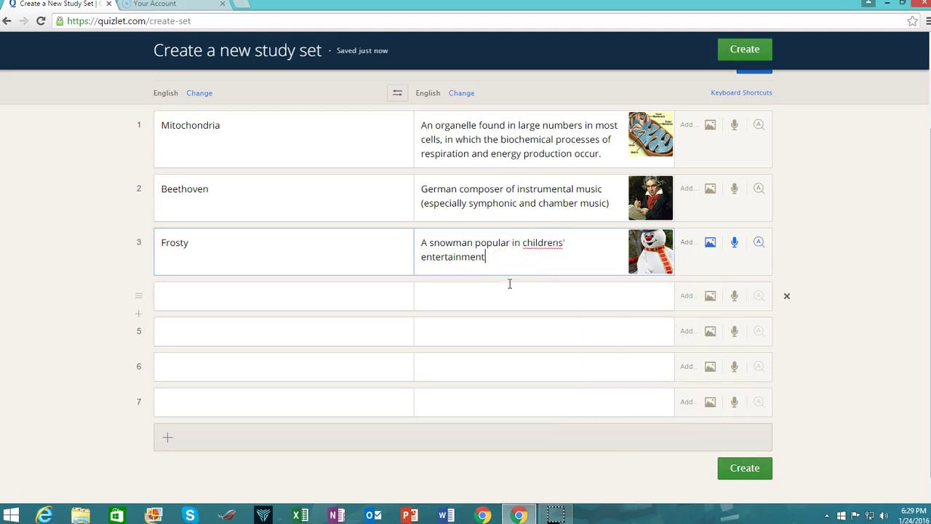
pyautogui.write('.')
# Review the completed entries, create the Vocabulary study set and dismiss the sharing dialog
pyautogui.click(276, 297)
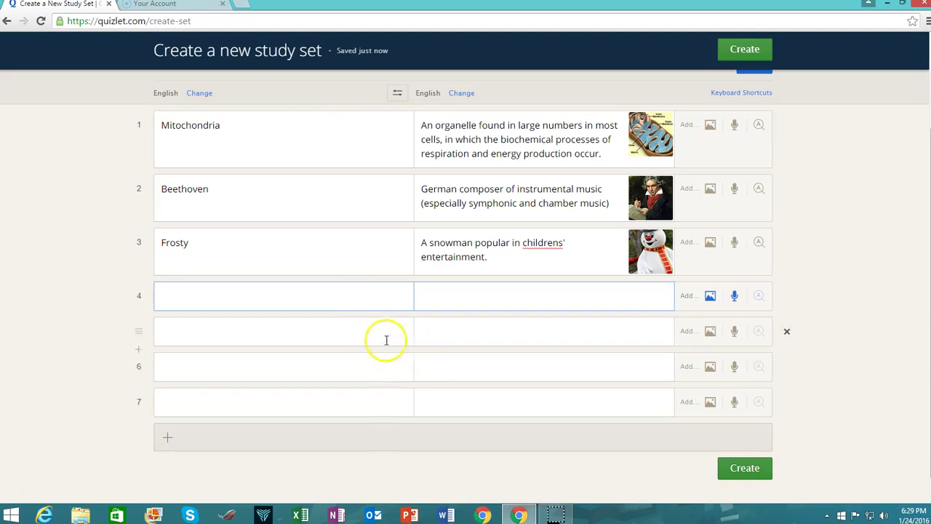
pyautogui.scroll(2, 380, 338)
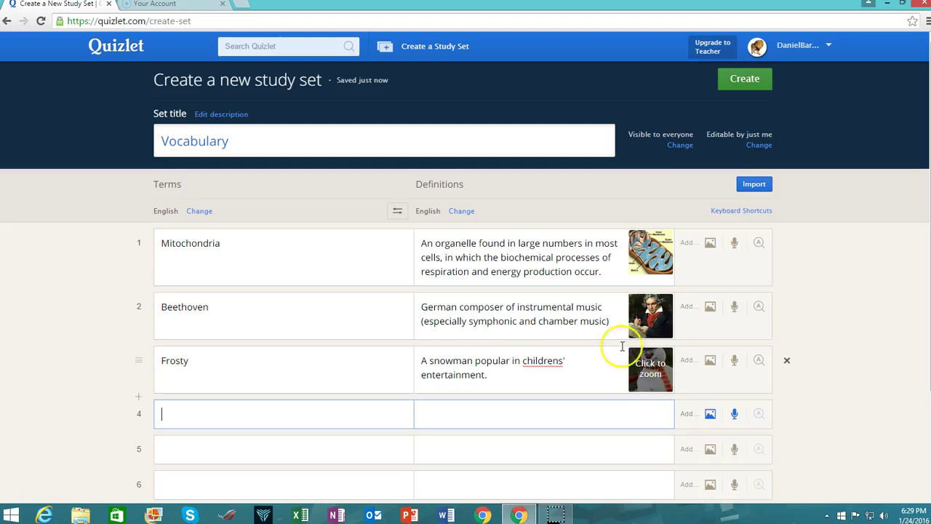
pyautogui.scroll(-2, 491, 302)
pyautogui.scroll(2, 509, 203)
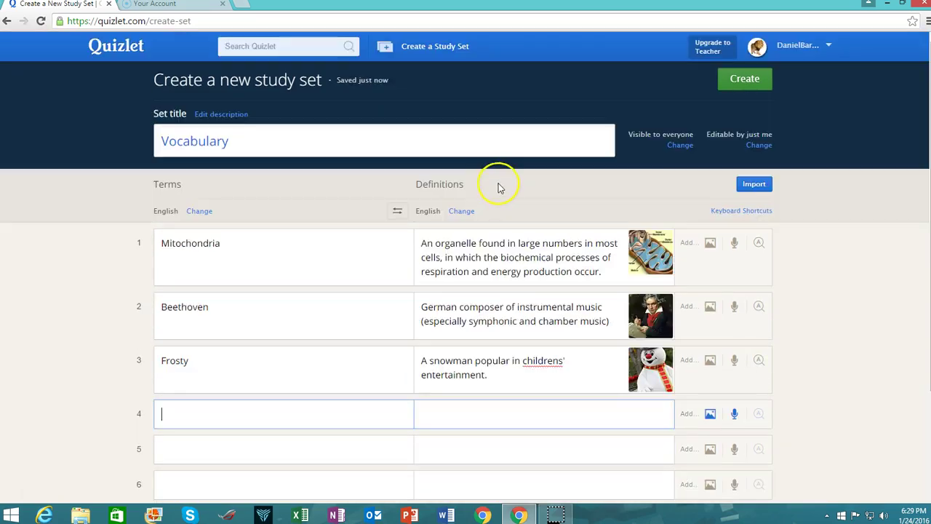
pyautogui.scroll(-3, 495, 200)
pyautogui.scroll(3, 477, 342)
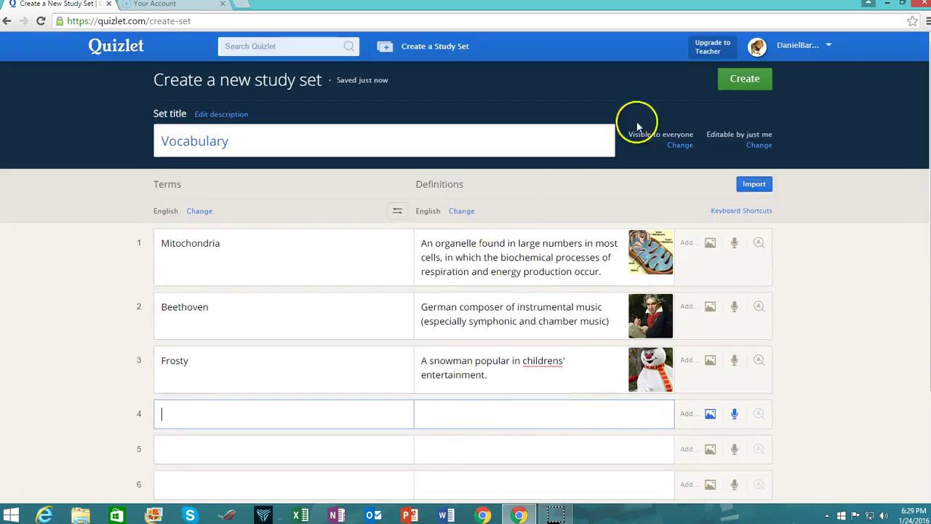
pyautogui.scroll(-3, 588, 218)
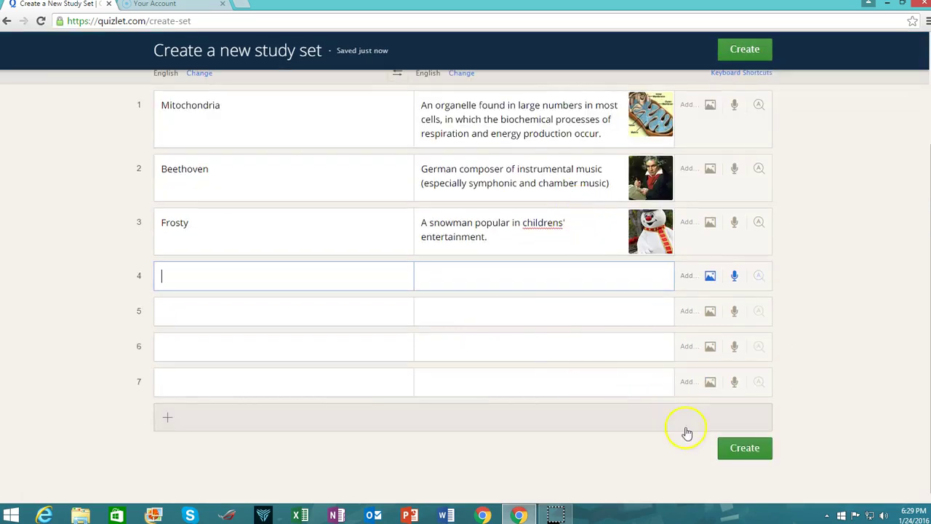
pyautogui.click(751, 447)
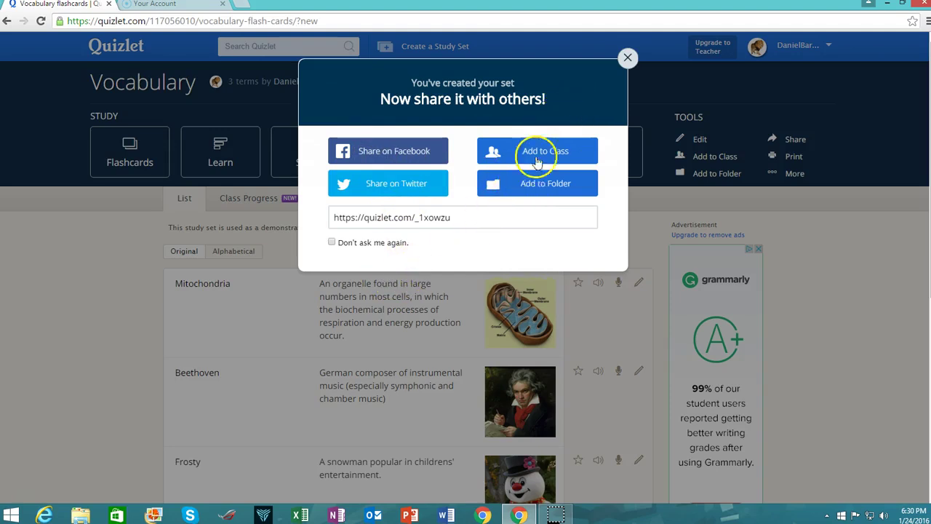
pyautogui.click(628, 58)
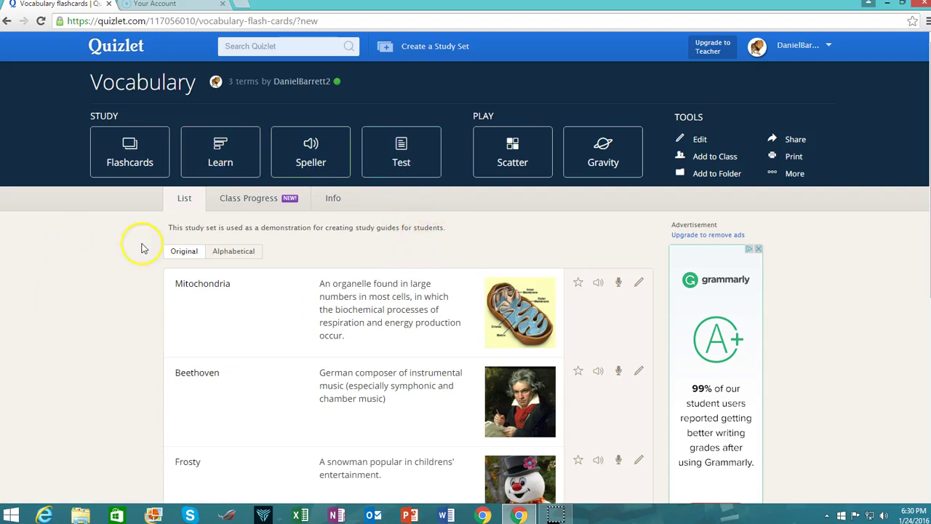
# Open the set's Flashcards mode and flip the Mitochondria card between its definition and term sides
pyautogui.click(129, 151)
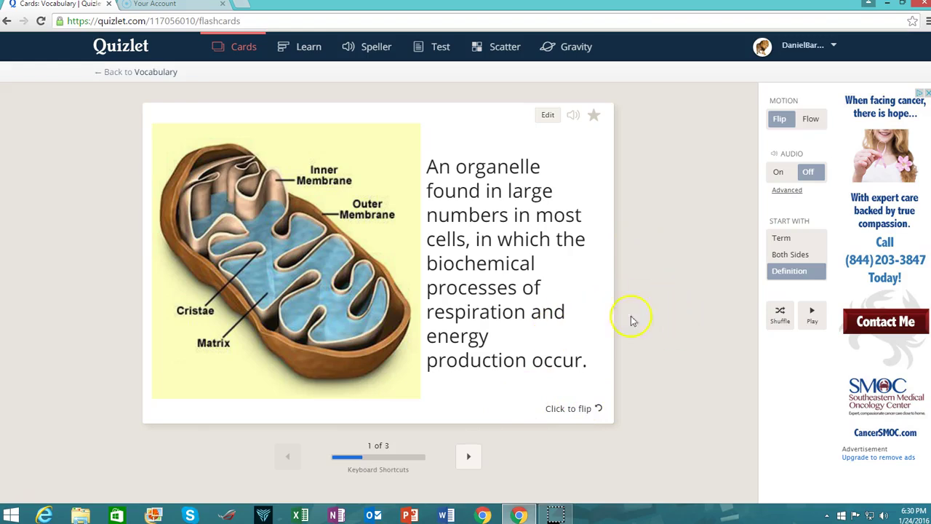
pyautogui.click(571, 406)
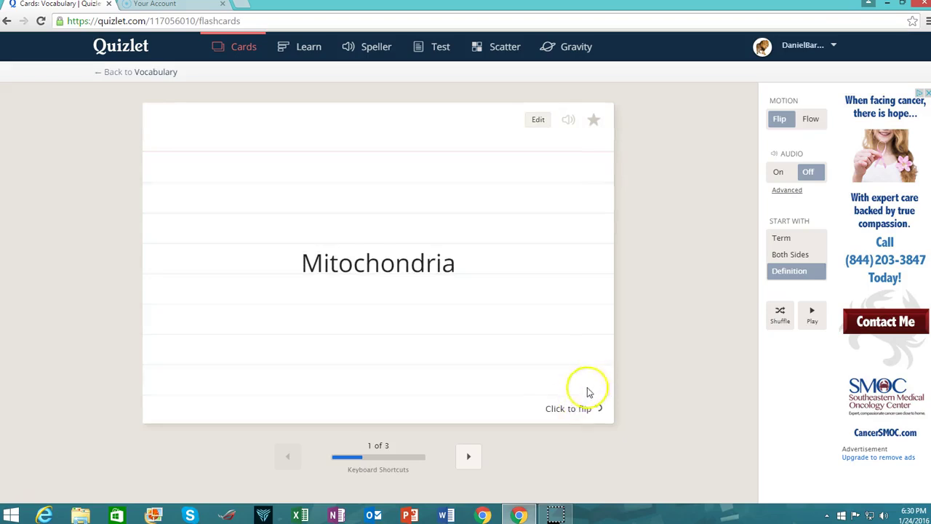
pyautogui.click(573, 403)
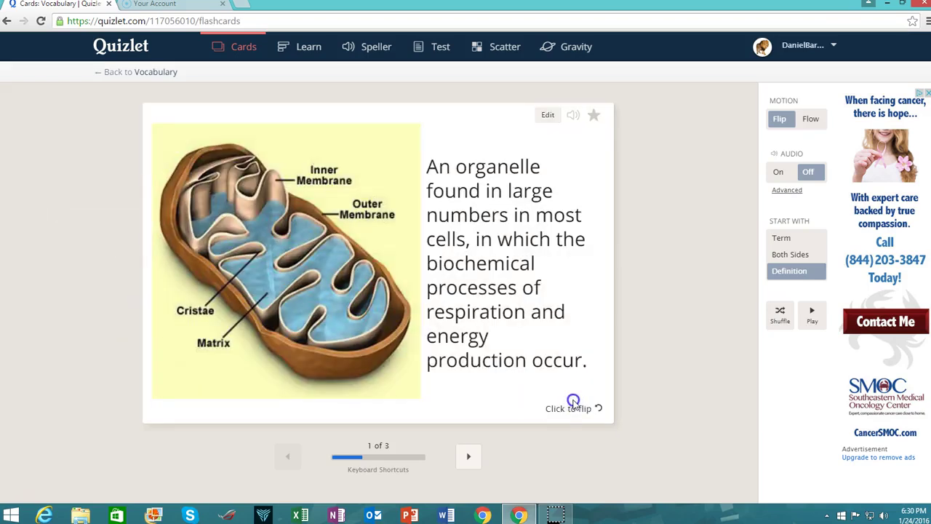
pyautogui.click(573, 402)
pyautogui.click(573, 395)
# Advance through the remaining flashcards, flipping the Beethoven and Frosty cards to view both sides
pyautogui.click(474, 469)
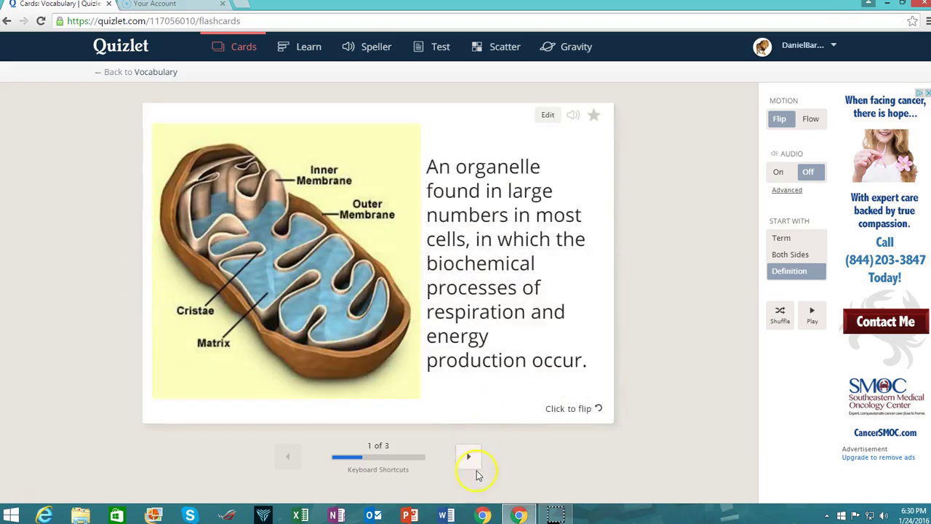
pyautogui.click(509, 386)
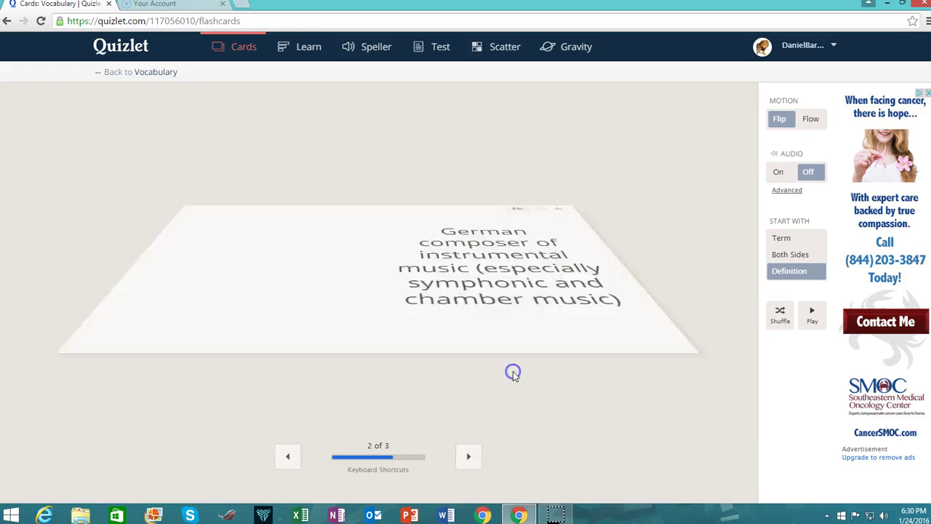
pyautogui.click(513, 373)
pyautogui.click(474, 458)
pyautogui.click(494, 381)
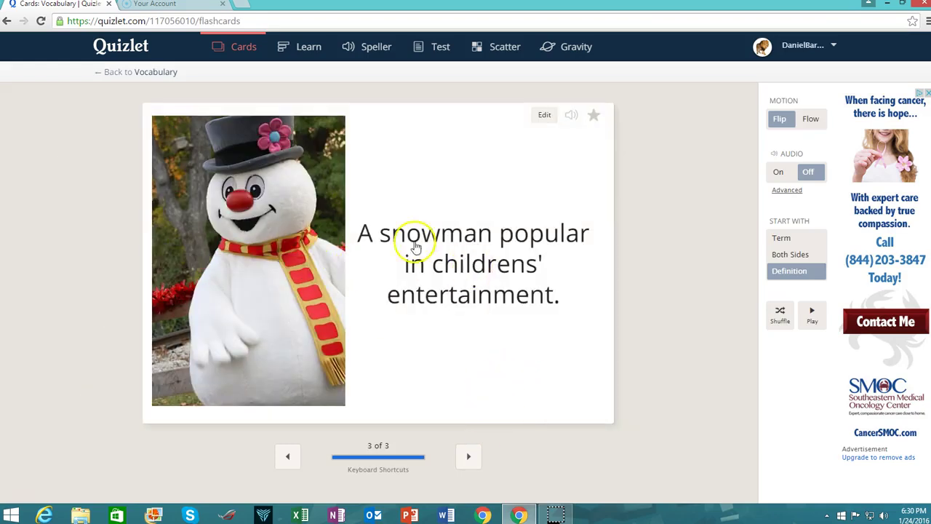
pyautogui.click(477, 464)
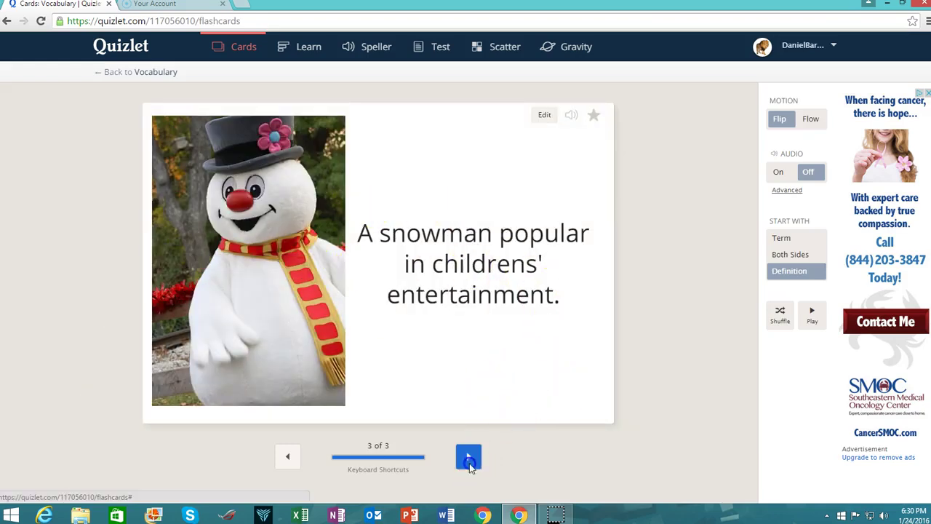
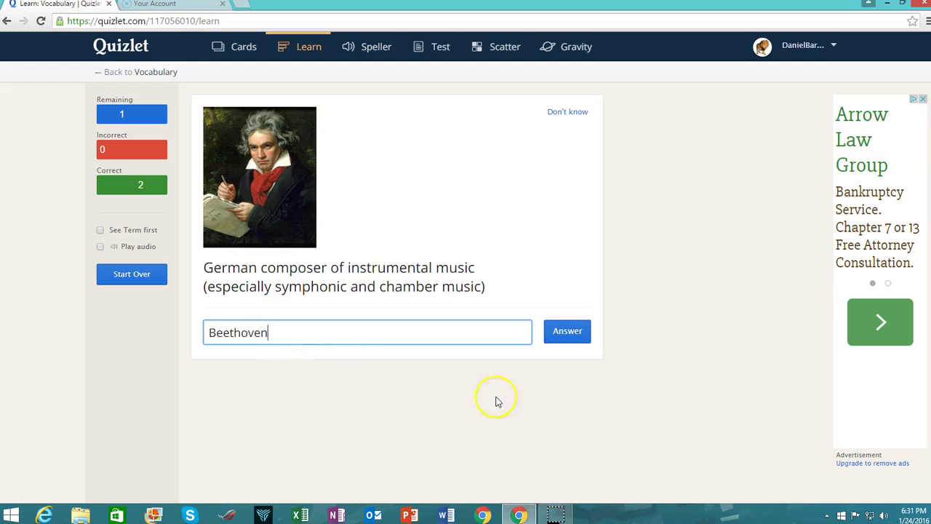
# Submit "Beethoven" as the answer to the German composer prompt in Learn mode and continue to the round summary
pyautogui.click(584, 332)
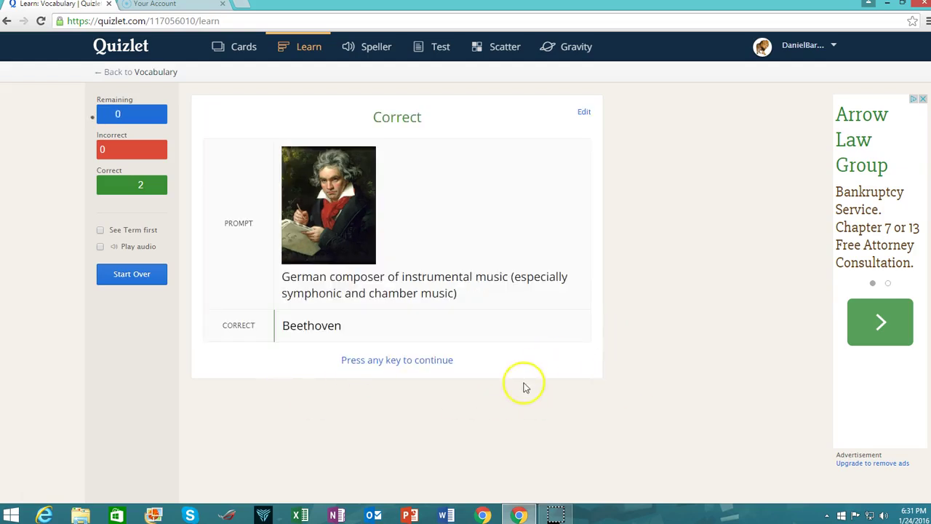
pyautogui.click(391, 361)
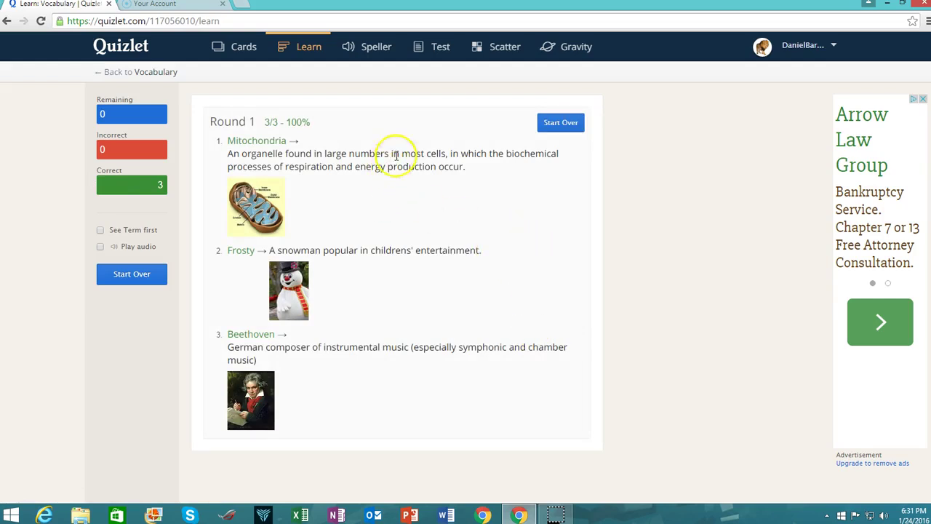
# Start Speller mode, spell the terms Beethoven, Frosty and mitochondria, and review the progress checkpoint
pyautogui.click(376, 46)
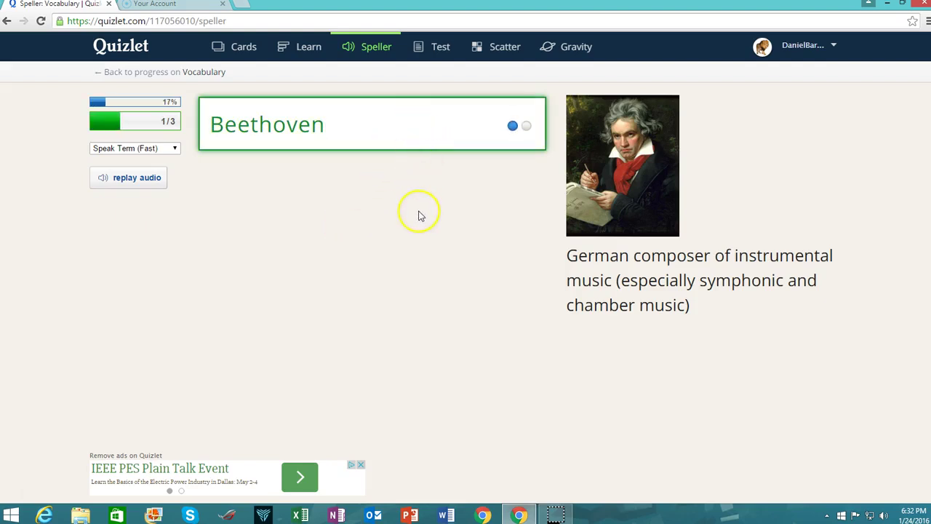
pyautogui.write('Frfosty')
pyautogui.press('BackSpace')
pyautogui.press('BackSpace')
pyautogui.press('BackSpace')
pyautogui.press('BackSpace')
pyautogui.write('osty')
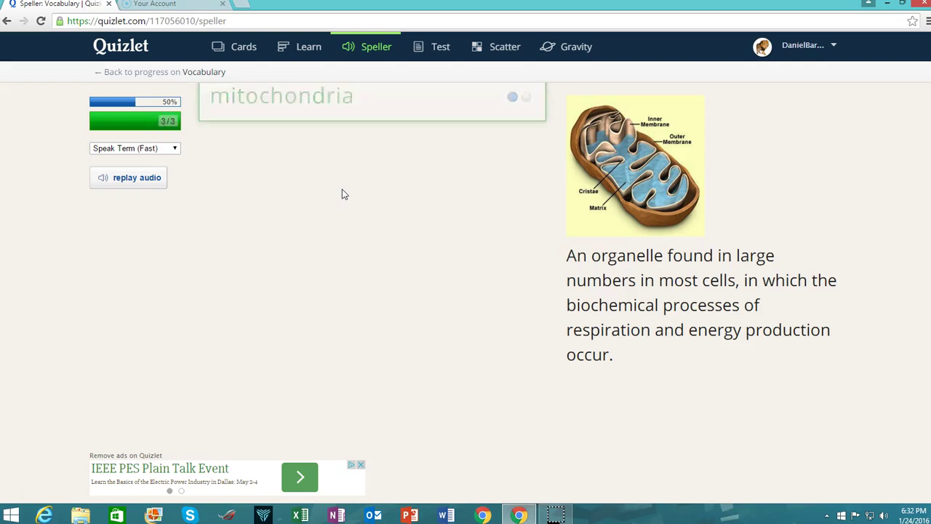
pyautogui.click(515, 256)
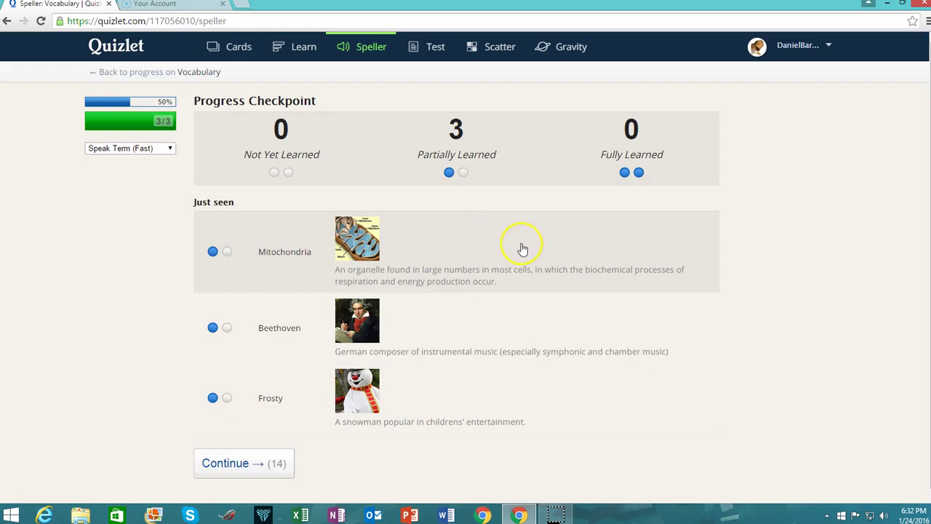
pyautogui.scroll(-1, 451, 233)
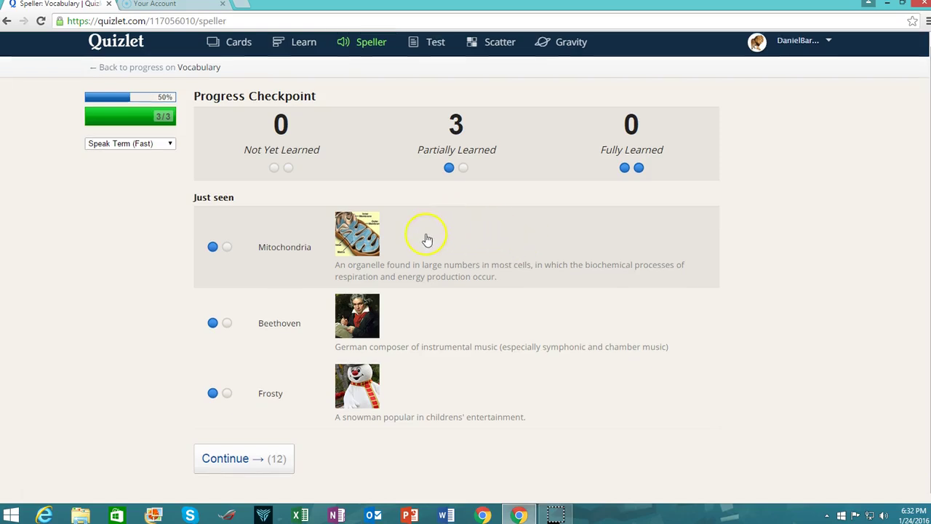
pyautogui.scroll(1, 436, 364)
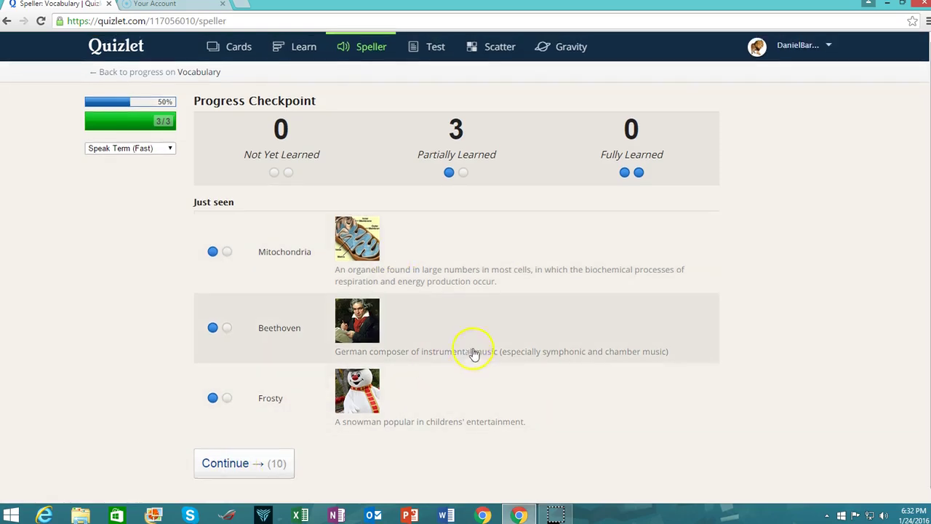
# Open the Vocabulary set's Test mode and create a new test that starts with both terms and definitions
pyautogui.click(440, 56)
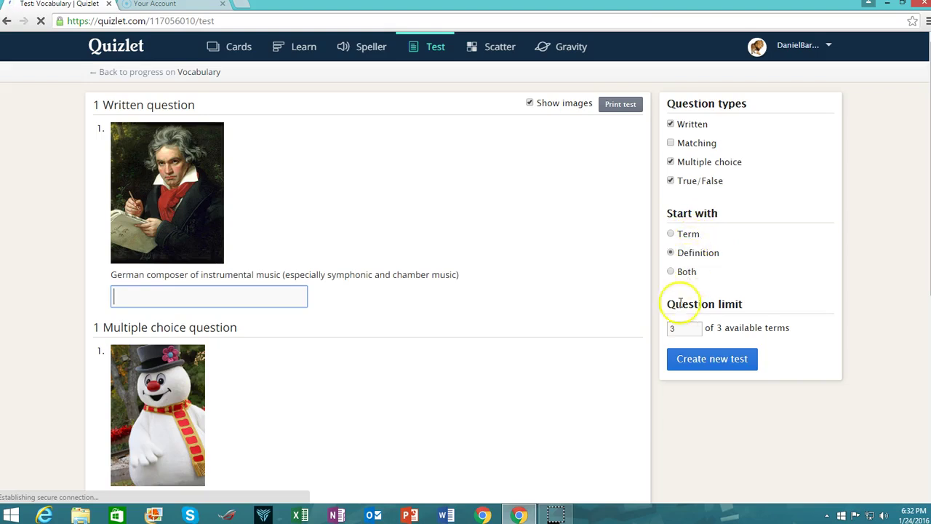
pyautogui.click(672, 272)
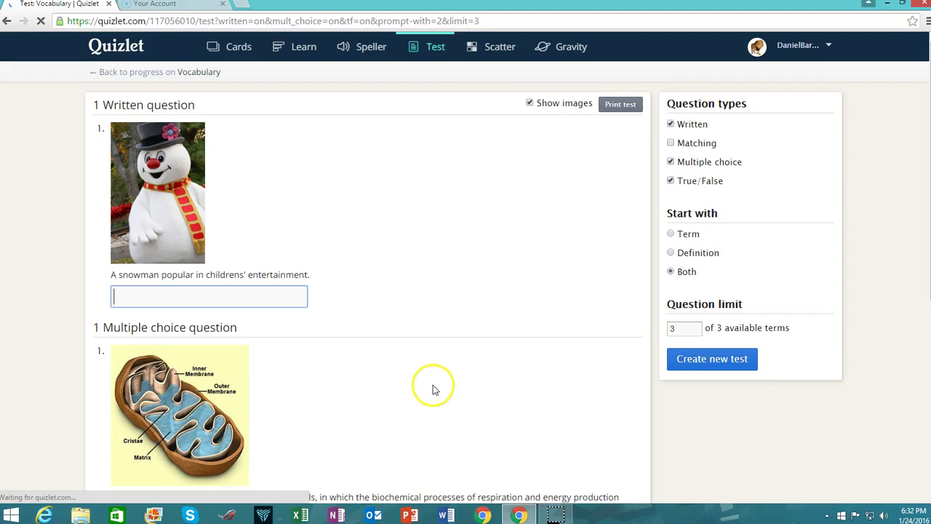
pyautogui.click(719, 363)
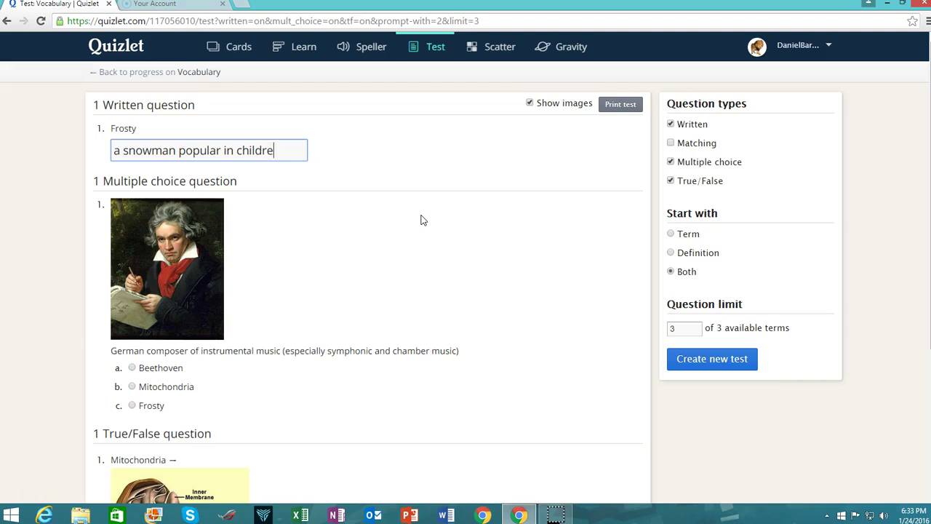
# Answer Frosty with "a snowman popular in children's entertainment", the composer question with Beethoven and Mitochondria with True, then check and review the answers
pyautogui.write('tertainment')
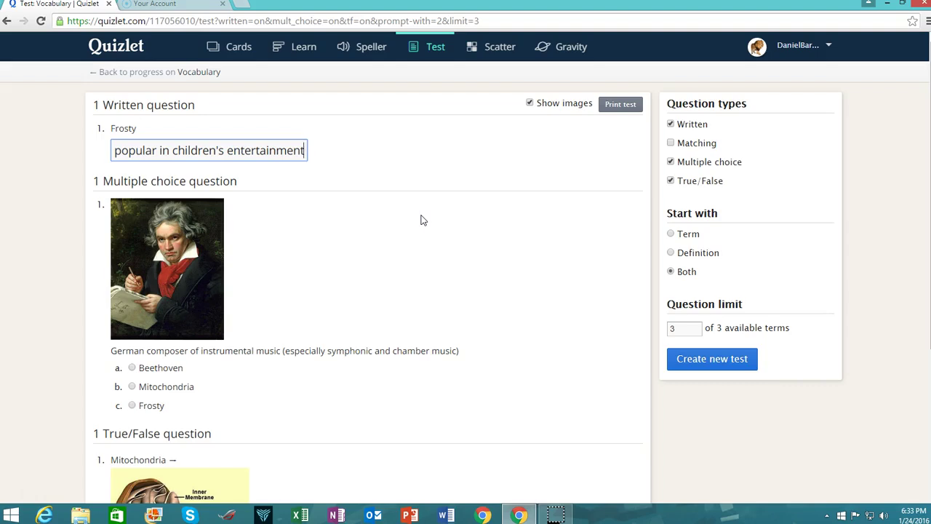
pyautogui.scroll(-2, 378, 242)
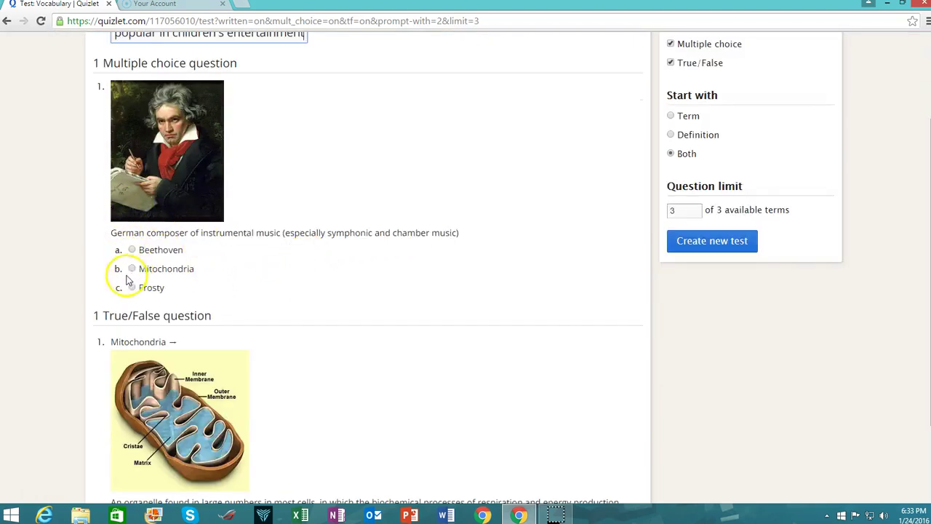
pyautogui.click(133, 251)
pyautogui.scroll(-1, 345, 295)
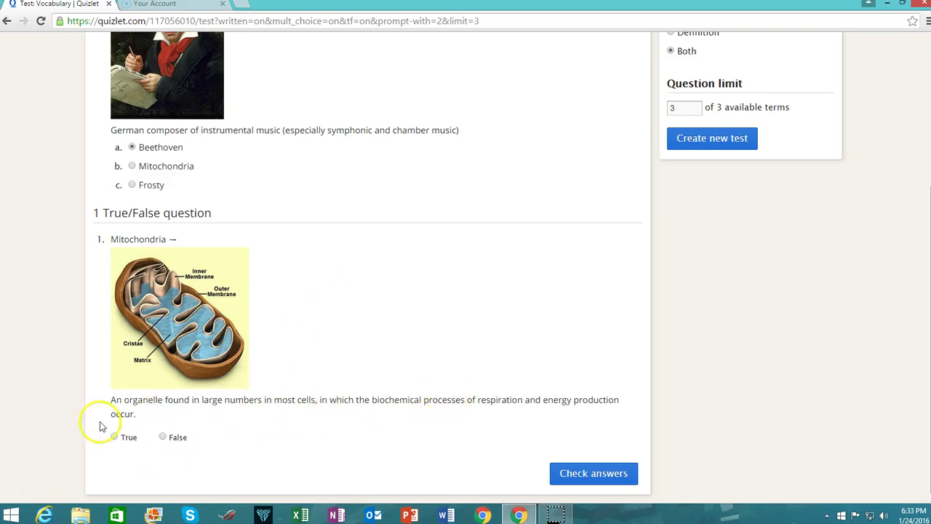
pyautogui.click(588, 473)
pyautogui.scroll(-3, 342, 259)
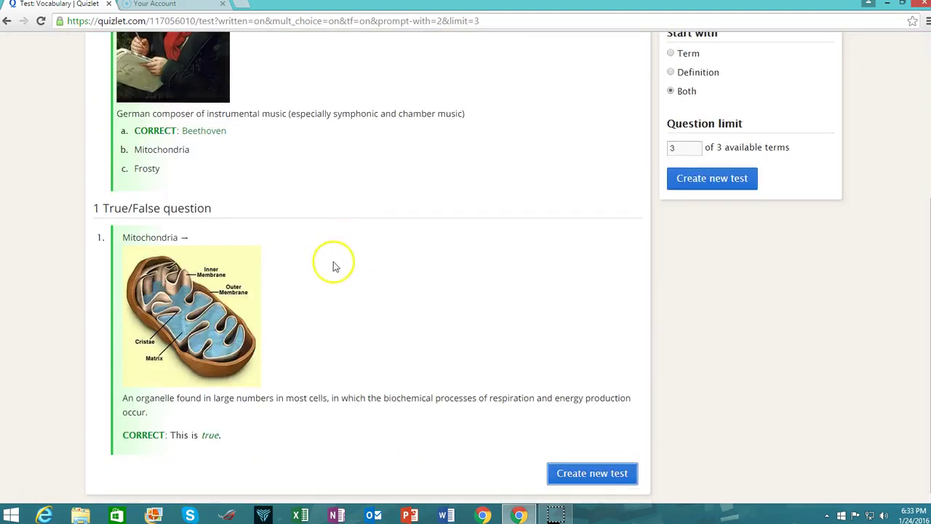
pyautogui.scroll(3, 366, 369)
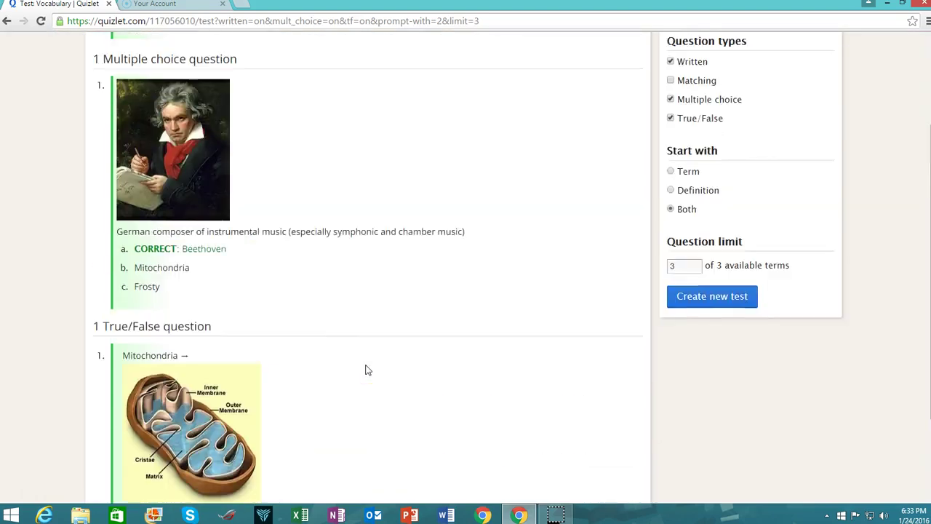
pyautogui.scroll(-3, 353, 353)
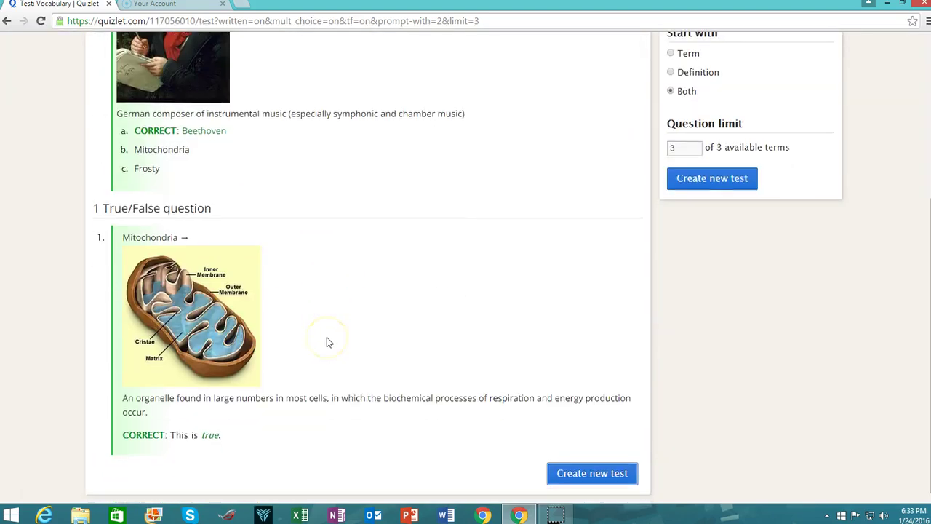
pyautogui.scroll(3, 326, 337)
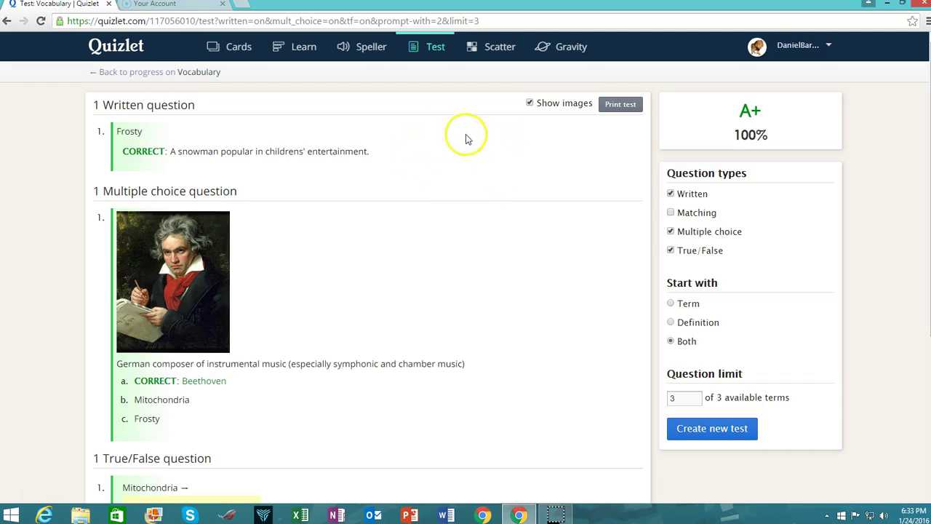
# Play a Scatter game, matching Frosty, Mitochondria and Beethoven with their definition cards
pyautogui.click(498, 46)
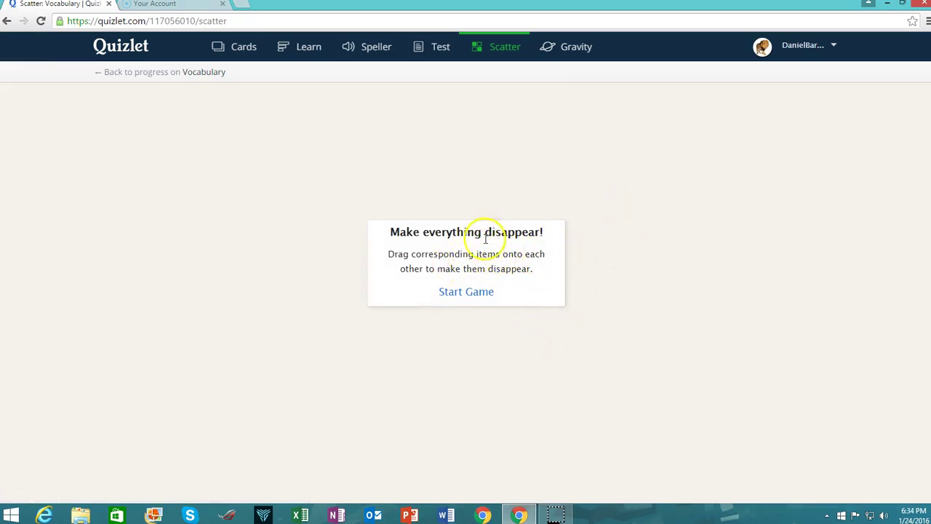
pyautogui.click(482, 298)
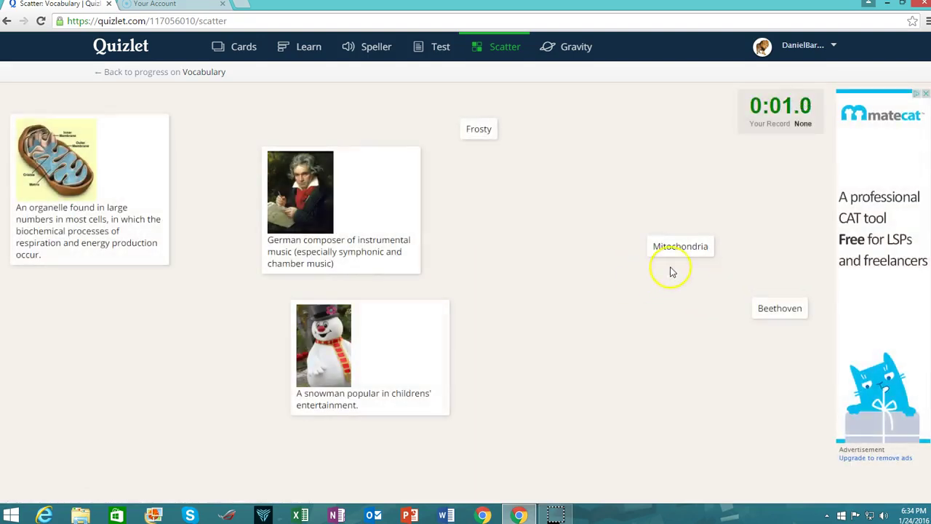
pyautogui.moveTo(483, 130); pyautogui.dragTo(429, 342)
pyautogui.moveTo(677, 249); pyautogui.dragTo(80, 182)
pyautogui.moveTo(772, 309); pyautogui.dragTo(285, 239)
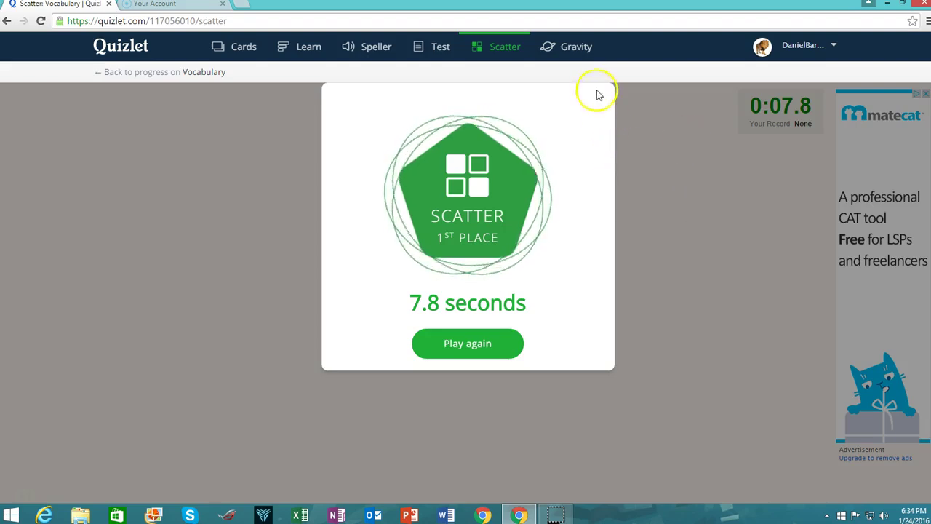
# Start a Gravity game with Easy difficulty, starting with terms
pyautogui.click(571, 46)
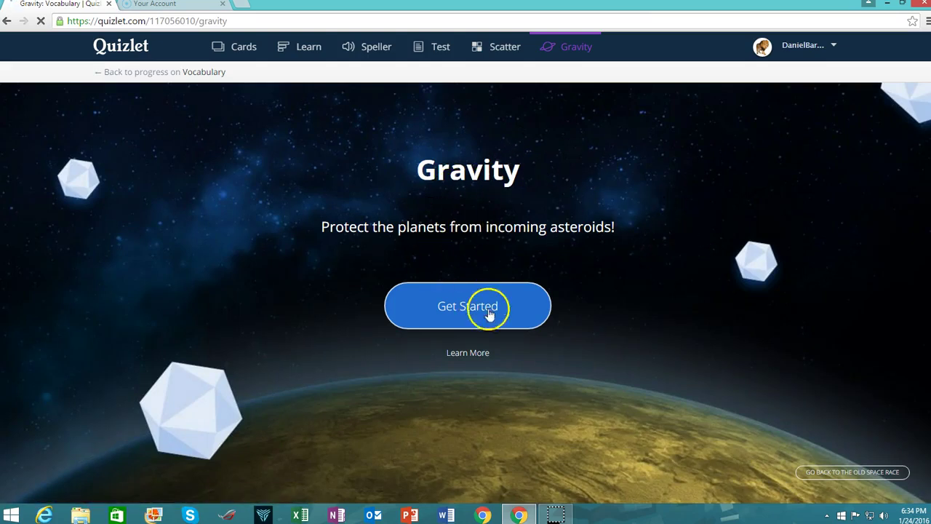
pyautogui.click(486, 313)
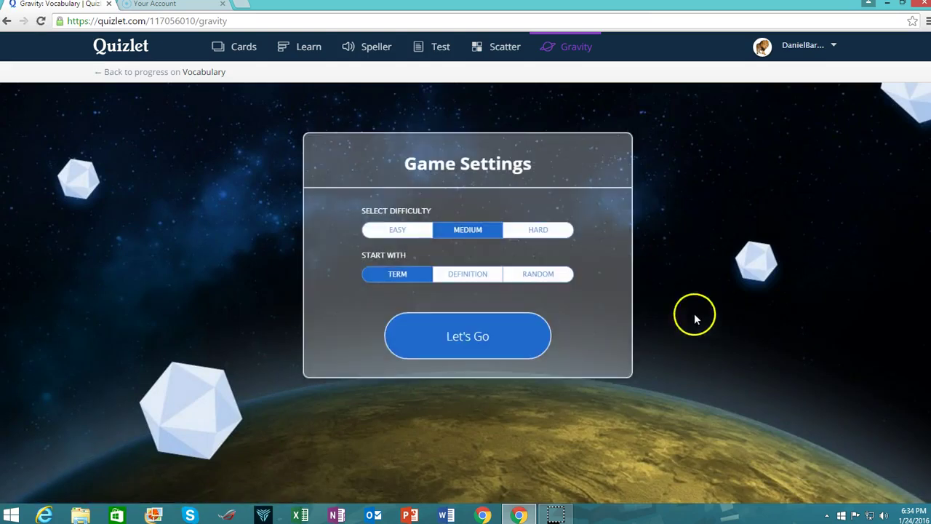
pyautogui.click(399, 230)
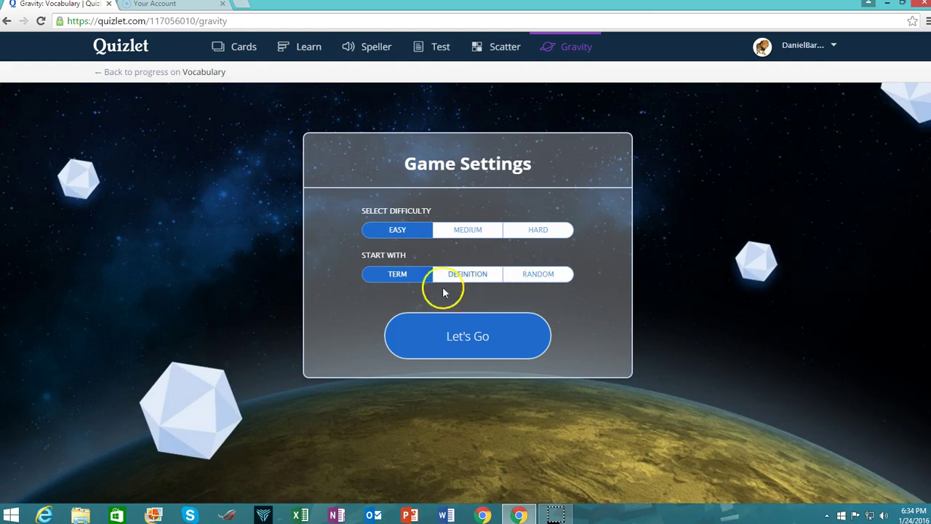
pyautogui.click(470, 338)
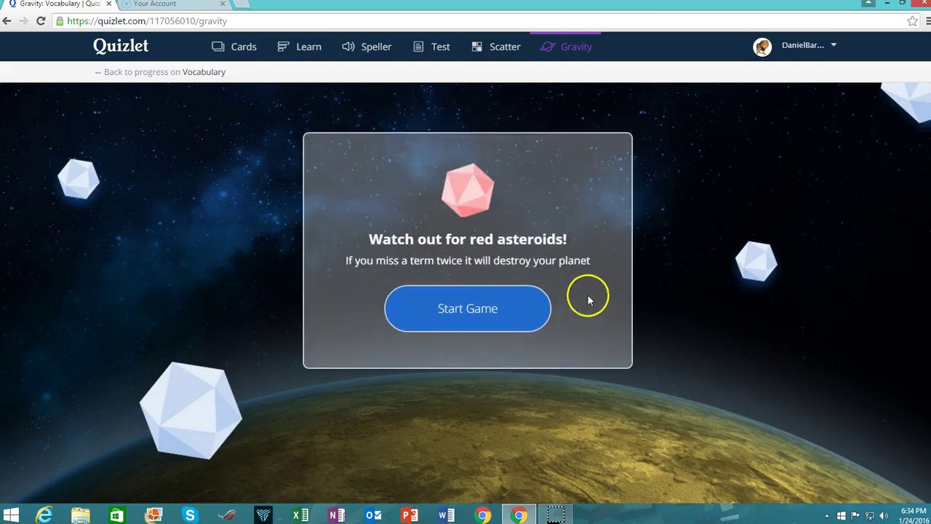
pyautogui.click(469, 310)
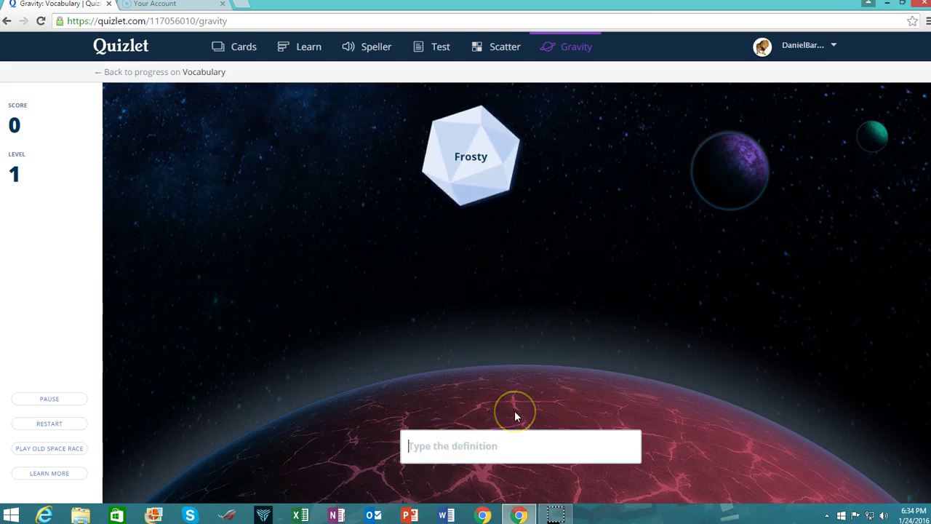
# Submit "a snowman popular in children's entertainment" as the definition for the Frosty asteroid
pyautogui.write('a snowman')
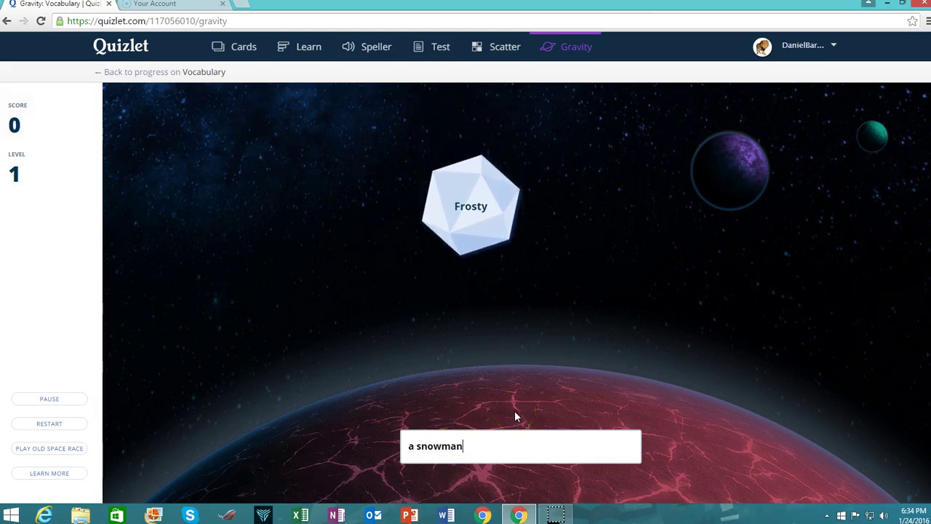
pyautogui.write(' popular in ch')
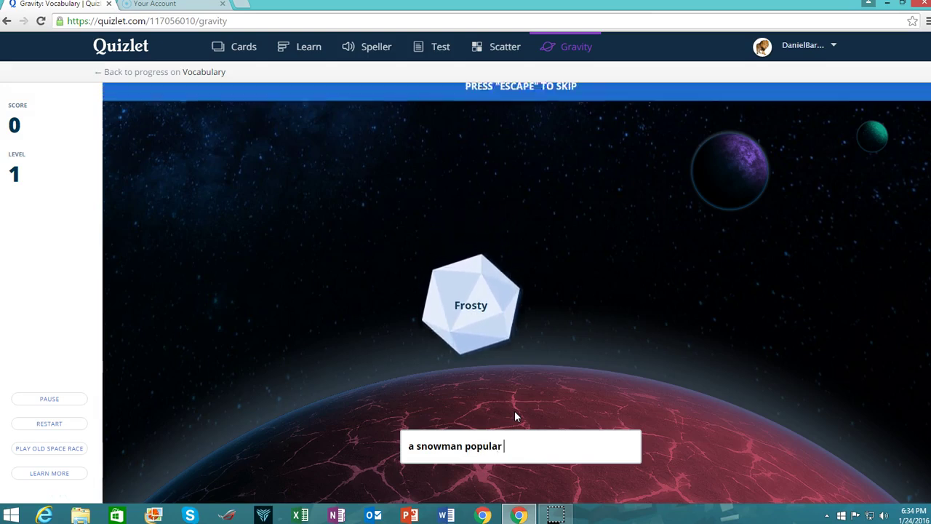
pyautogui.write('dre')
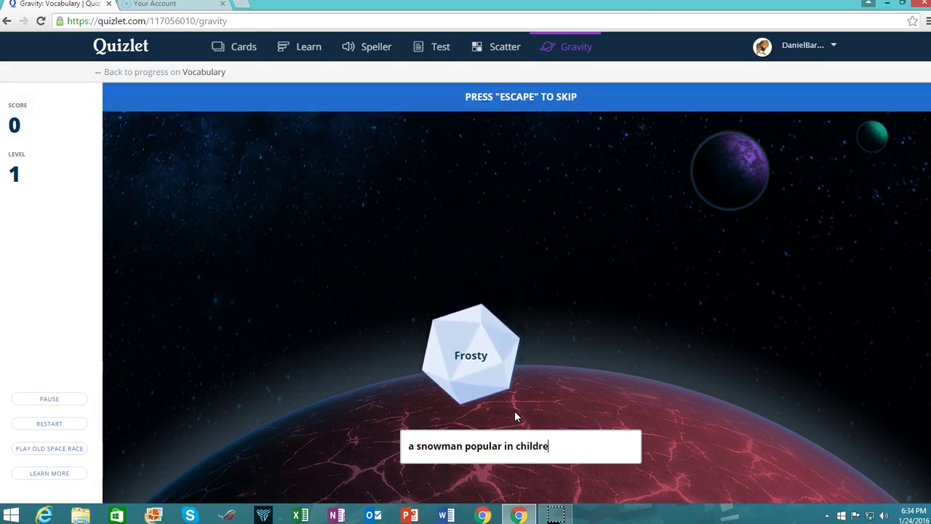
pyautogui.write("n's entertainment")
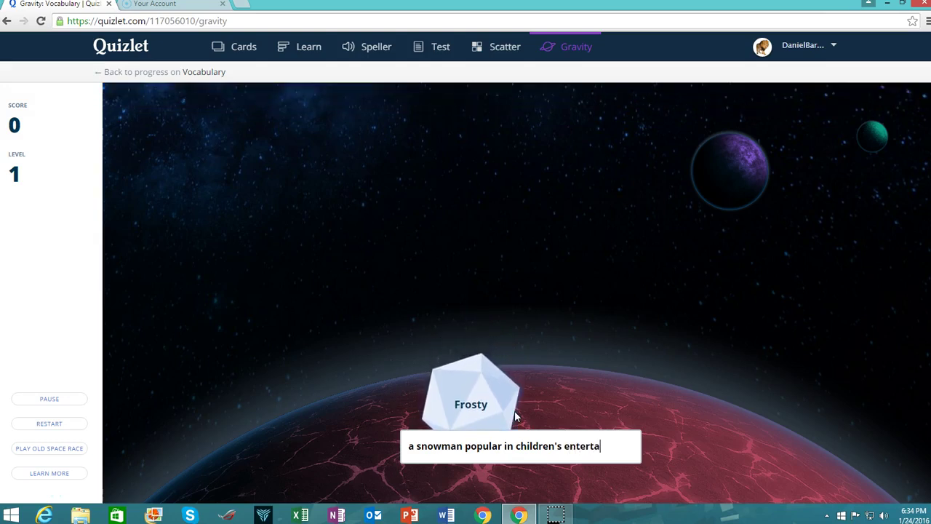
pyautogui.press('Return')
pyautogui.moveTo(514, 410)
pyautogui.mouseDown()
pyautogui.moveTo(513, 322)
pyautogui.moveTo(565, 216)
pyautogui.mouseUp()
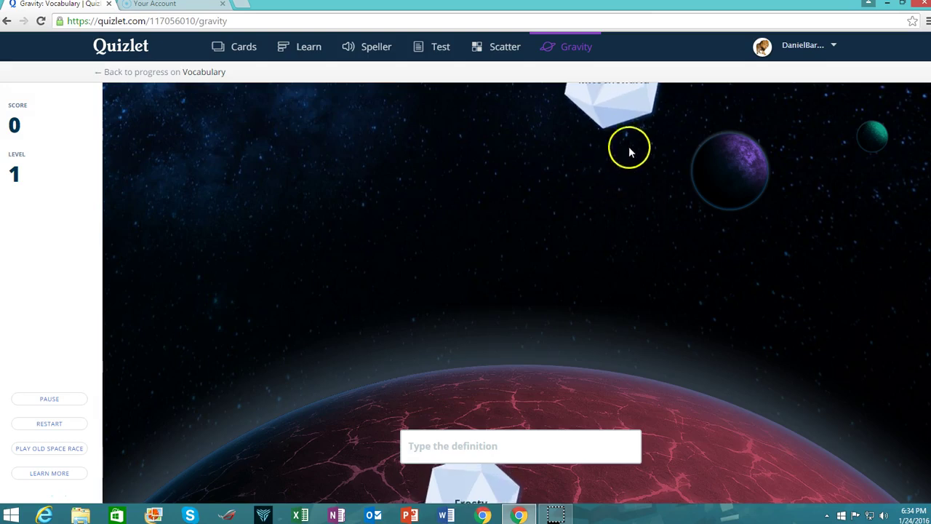
pyautogui.click(445, 446)
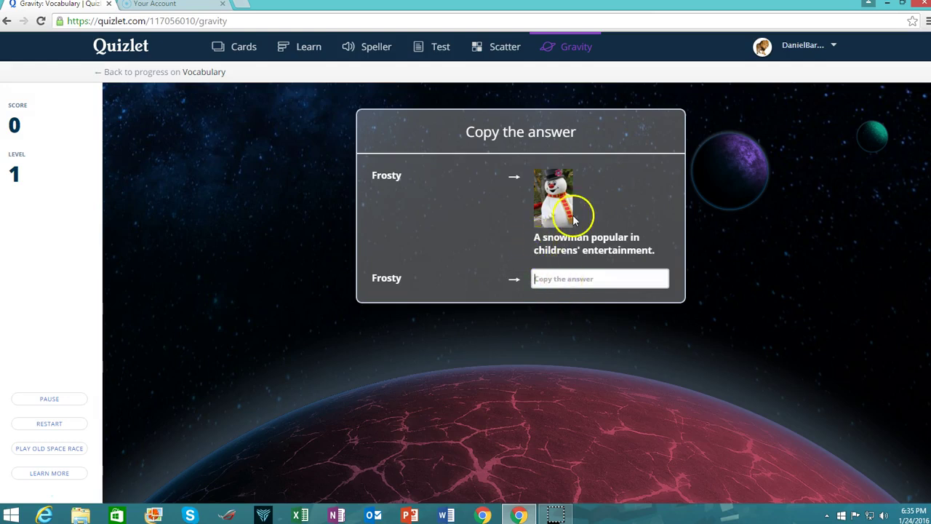
# Leave the Gravity game and return to the Quizlet home page with the latest sets
pyautogui.click(505, 49)
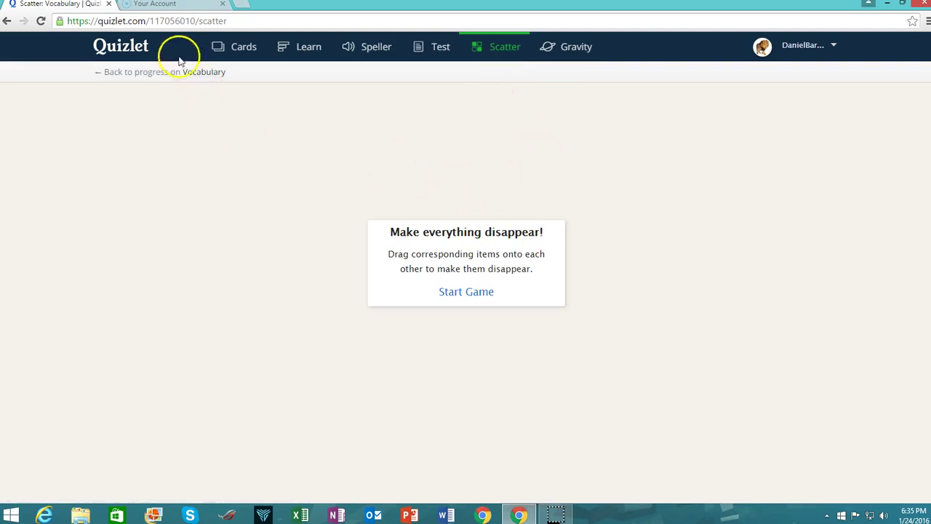
pyautogui.click(124, 44)
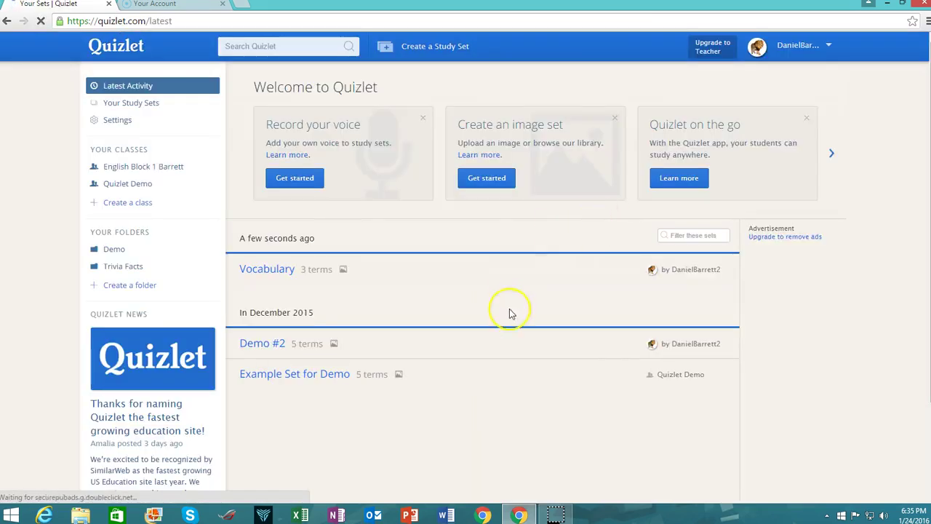